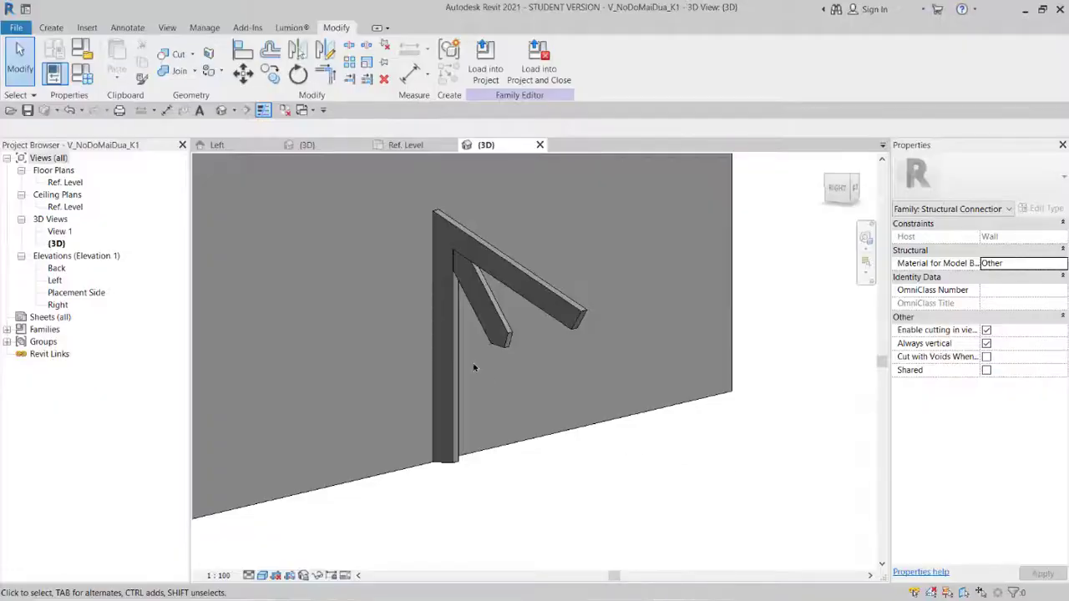
# - Open the Left elevation, dismiss the save reminder, and select the inner brace extrusion
pyautogui.doubleClick(55, 280)
pyautogui.click(620, 360)
pyautogui.click(532, 369)
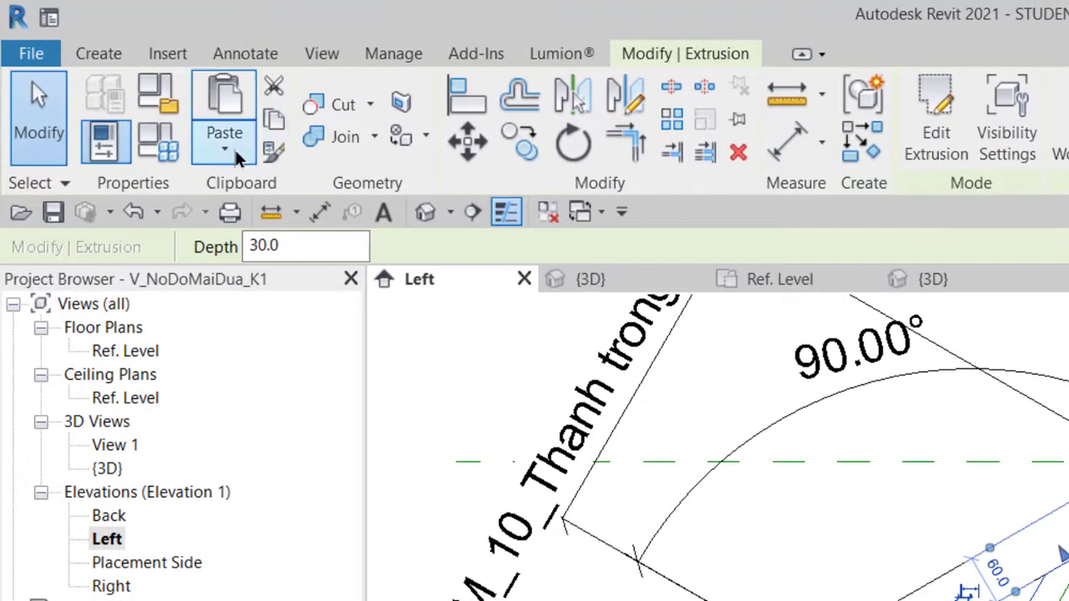
# - Paste the brace extrusion aligned to the same place and delete its old sketch profile
pyautogui.click(235, 152)
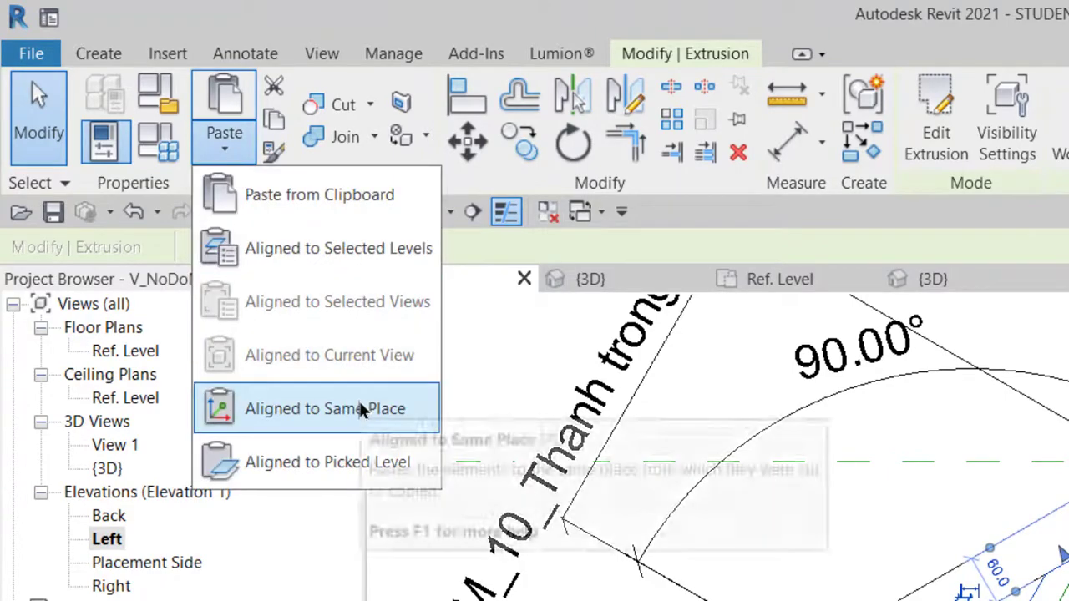
pyautogui.click(326, 408)
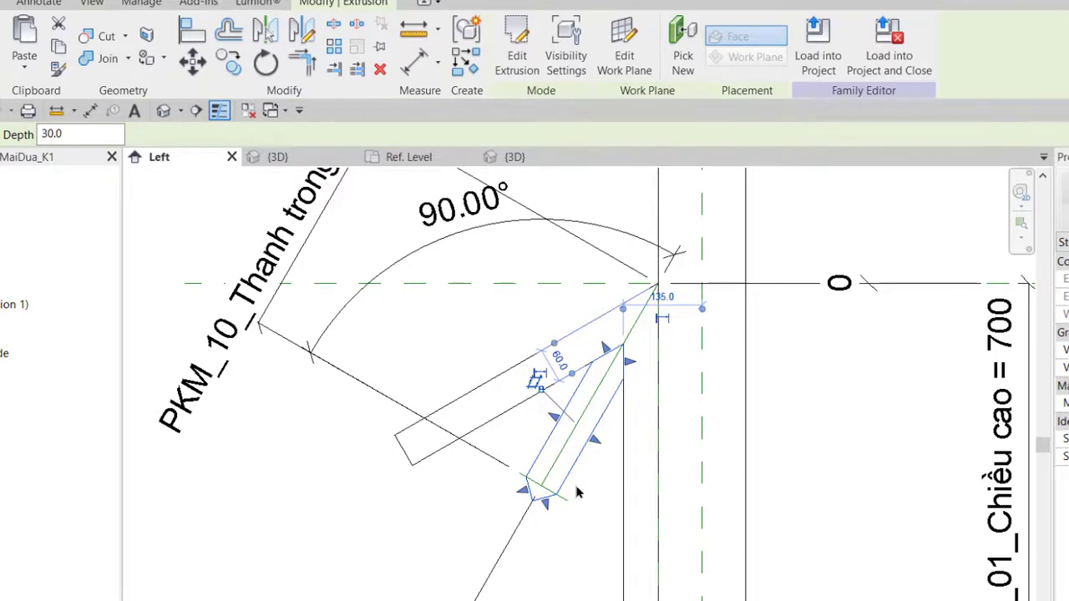
pyautogui.click(516, 58)
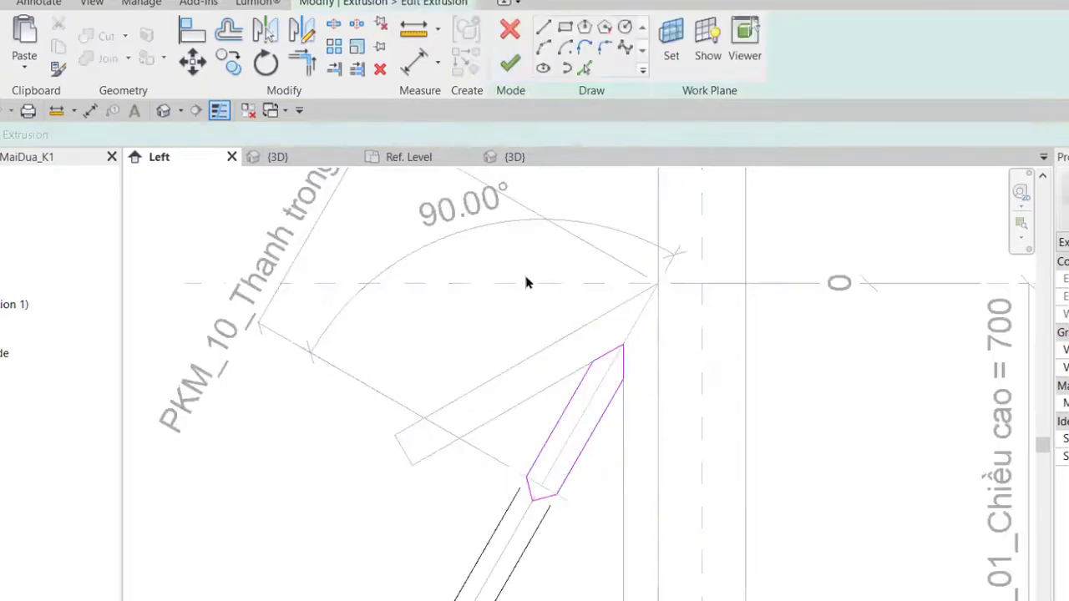
pyautogui.scroll(-2, 527, 282)
pyautogui.moveTo(396, 245); pyautogui.dragTo(641, 505)
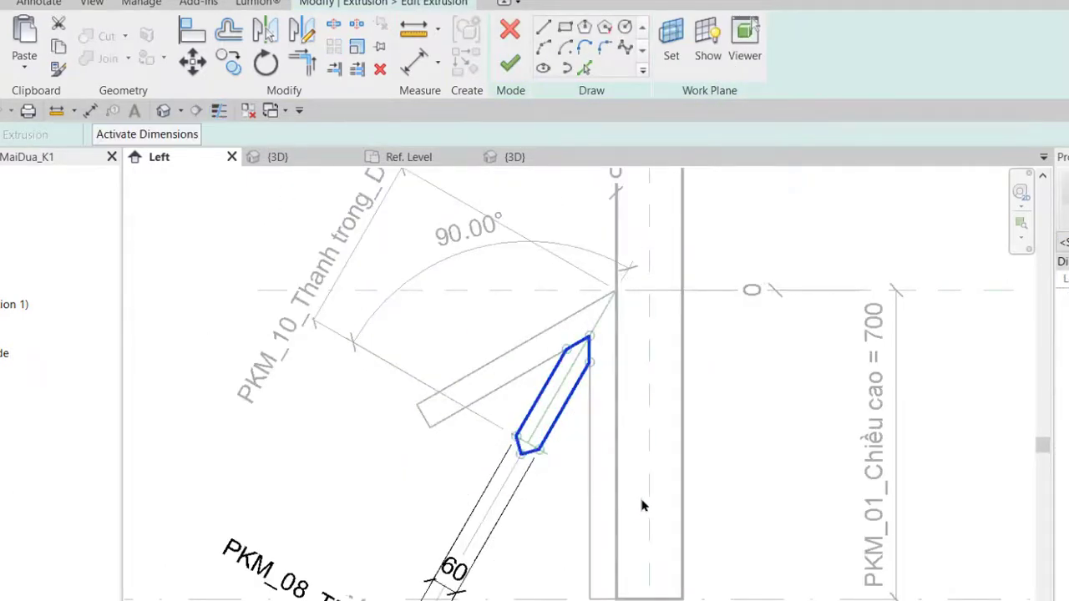
pyautogui.press('Delete')
# - Sketch a closed four-sided line profile across the brace
pyautogui.scroll(2, 641, 505)
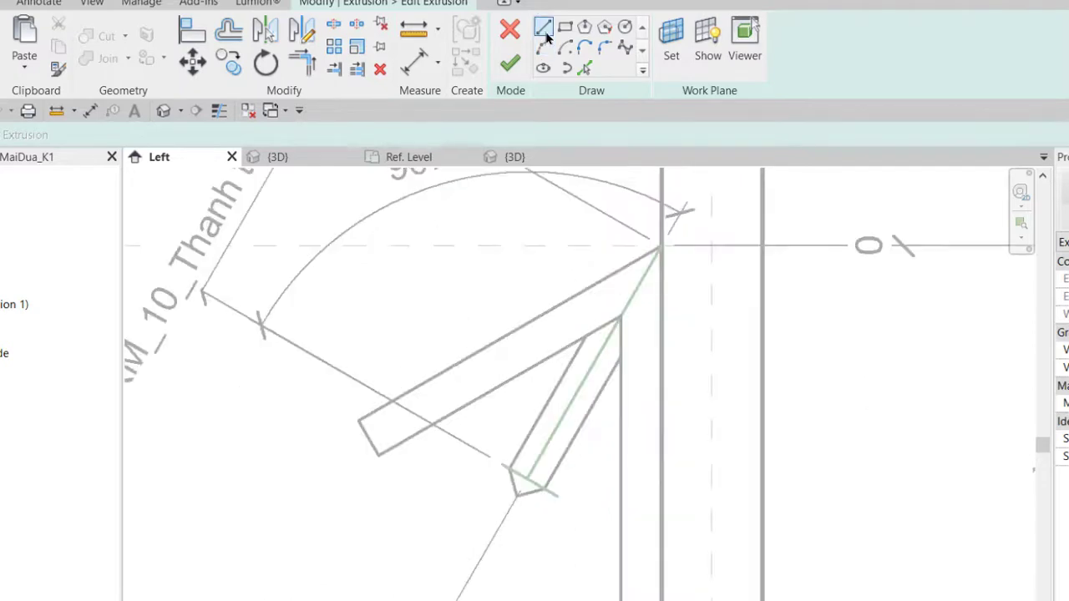
pyautogui.click(543, 27)
pyautogui.scroll(1, 586, 478)
pyautogui.click(597, 487)
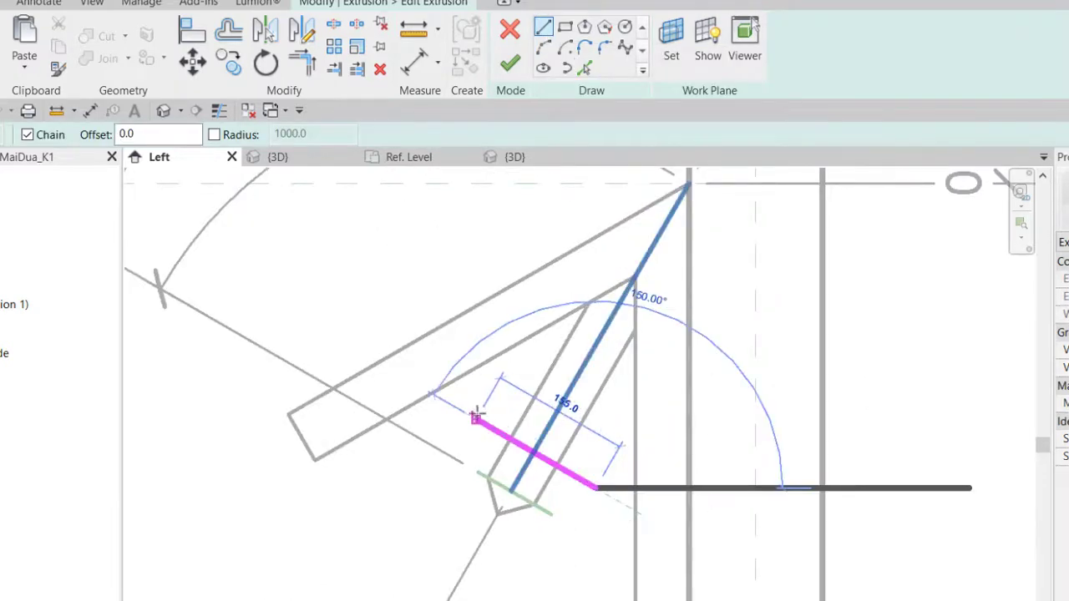
pyautogui.click(472, 416)
pyautogui.click(498, 372)
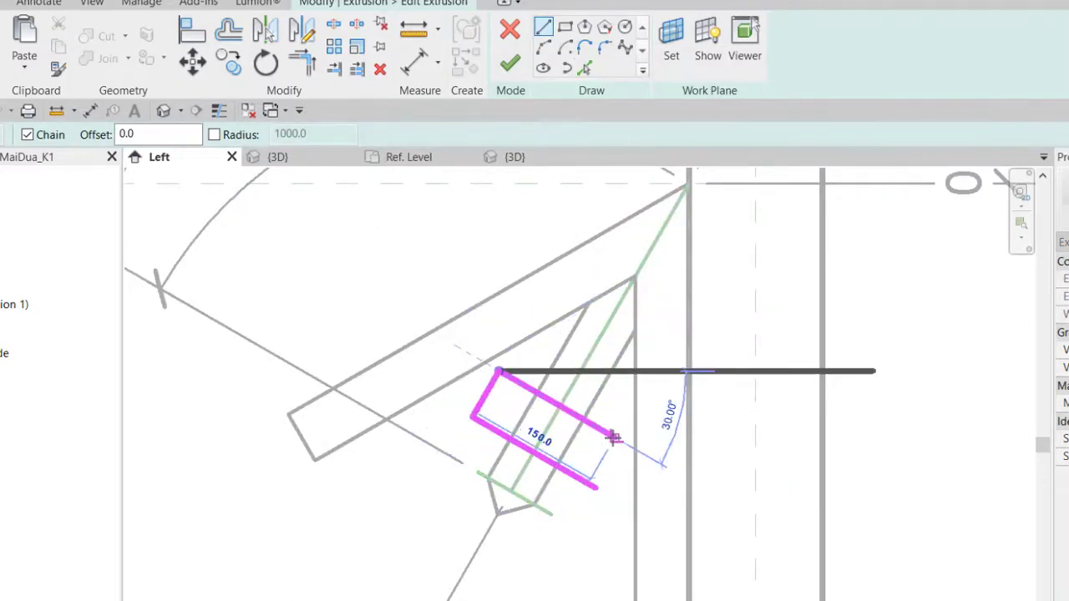
pyautogui.click(615, 437)
pyautogui.click(597, 487)
pyautogui.press('Escape')
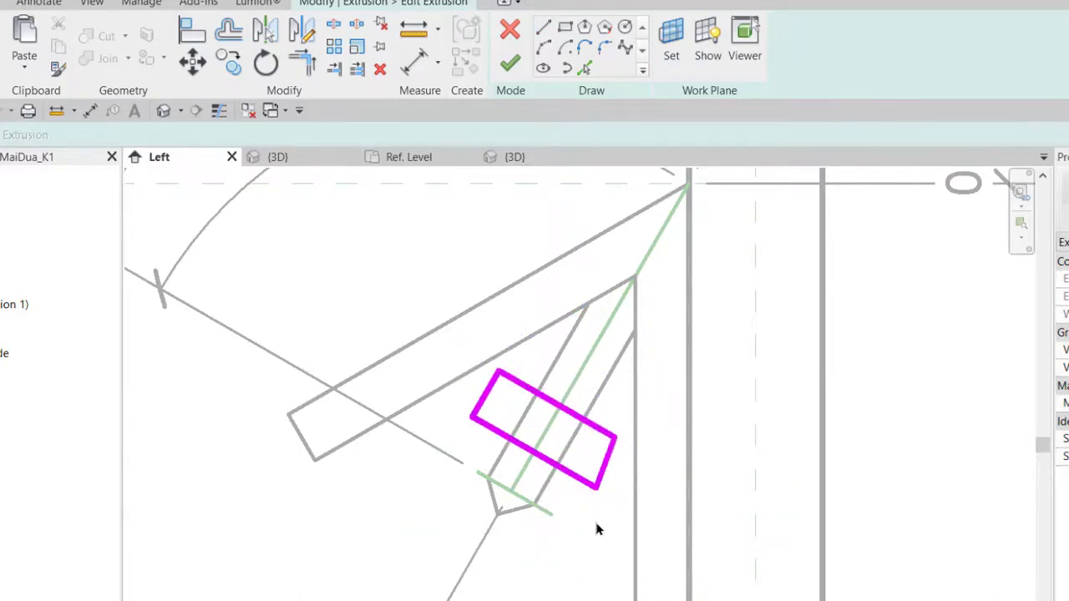
# - Align the profile's edges to the brace's upper edge and the vertical reference line
pyautogui.click(192, 31)
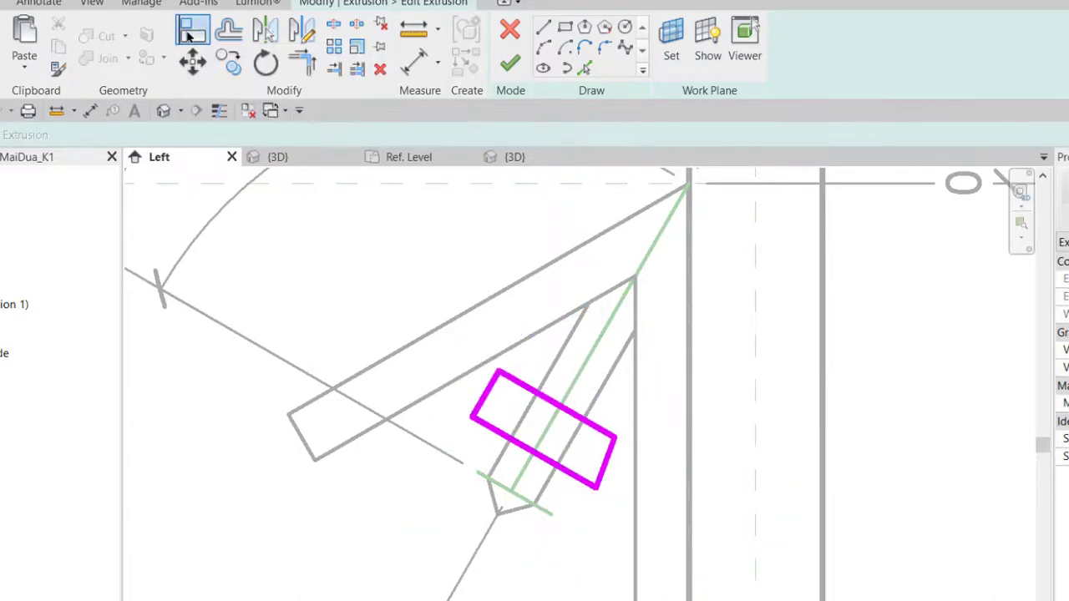
pyautogui.click(452, 384)
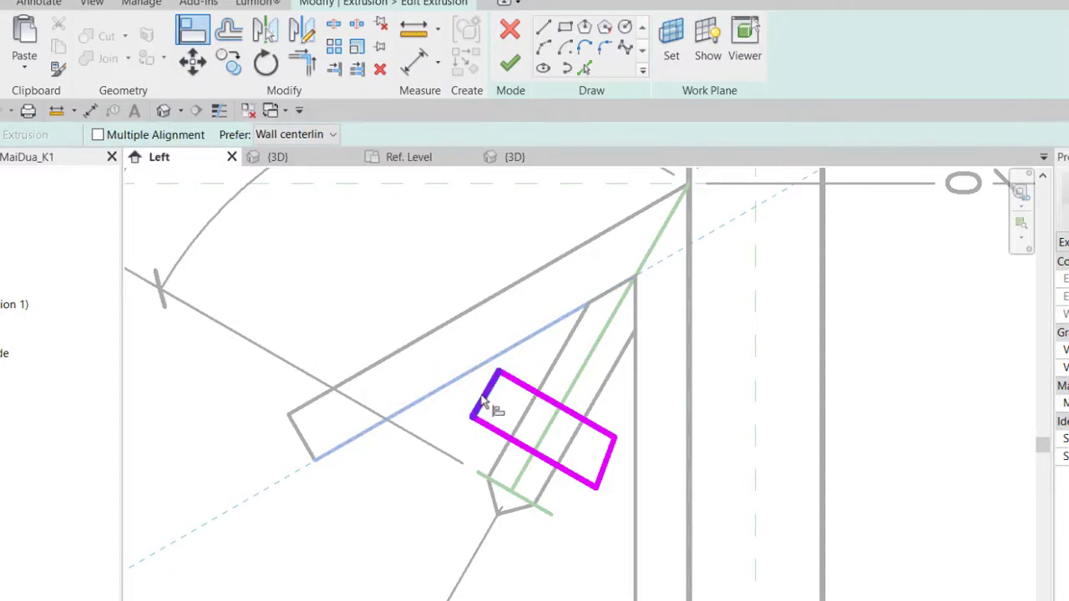
pyautogui.click(482, 400)
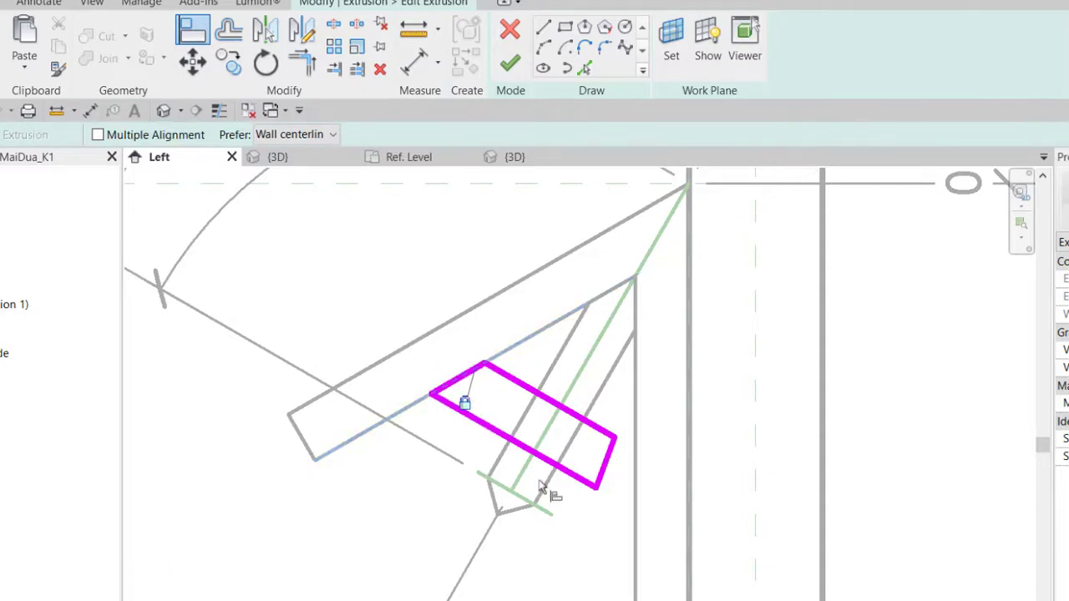
pyautogui.click(636, 509)
pyautogui.click(610, 468)
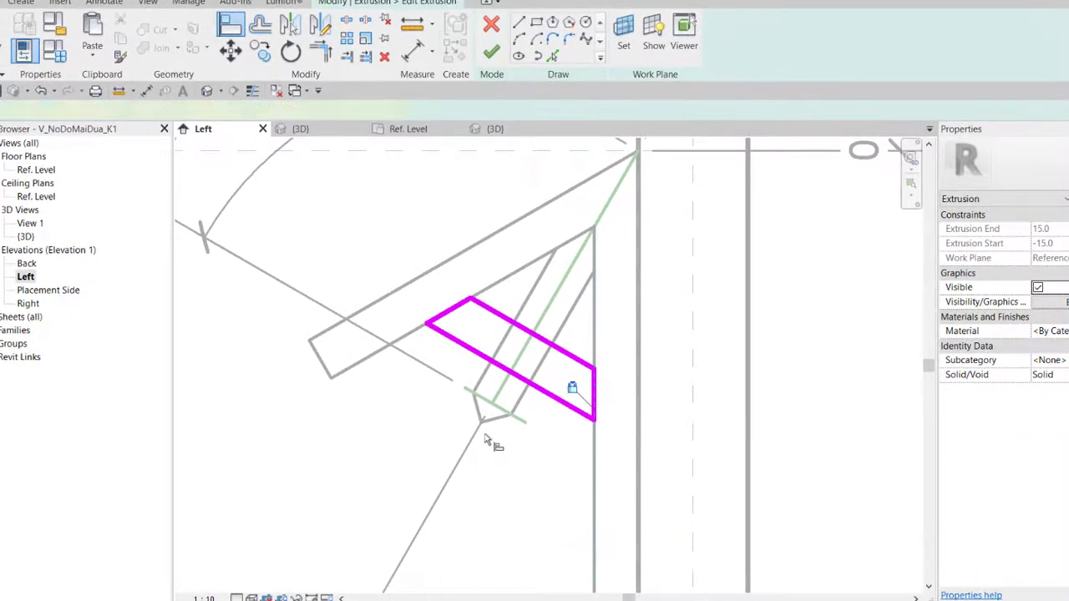
# - Dimension the profile's 60 width and label it PKM_08_TD Thanh trong_Cao_h
pyautogui.press('d')
pyautogui.press('i')
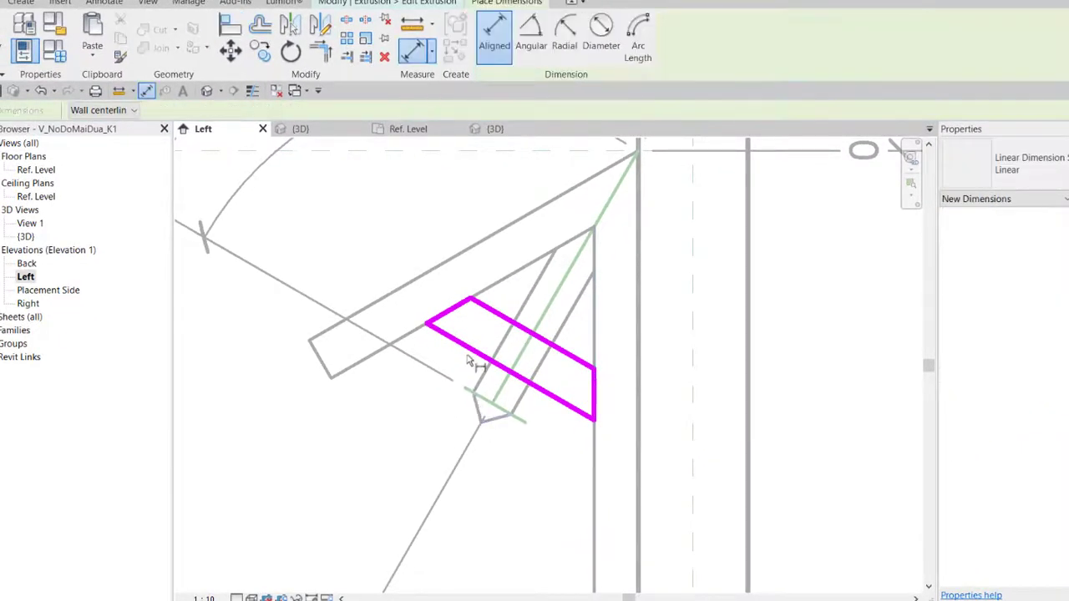
pyautogui.click(468, 351)
pyautogui.click(501, 315)
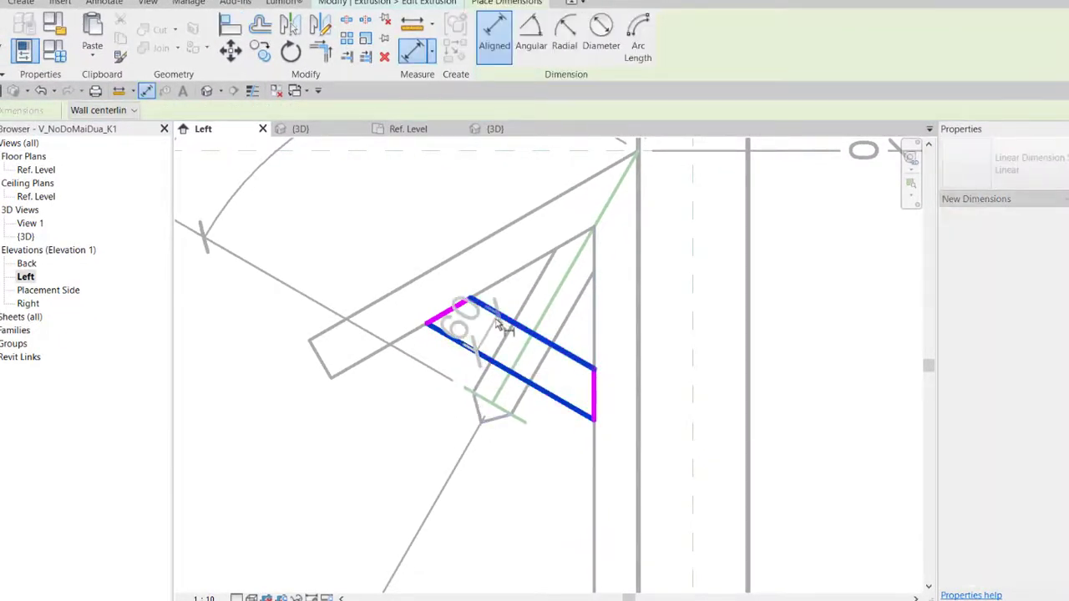
pyautogui.scroll(-1, 489, 334)
pyautogui.click(422, 336)
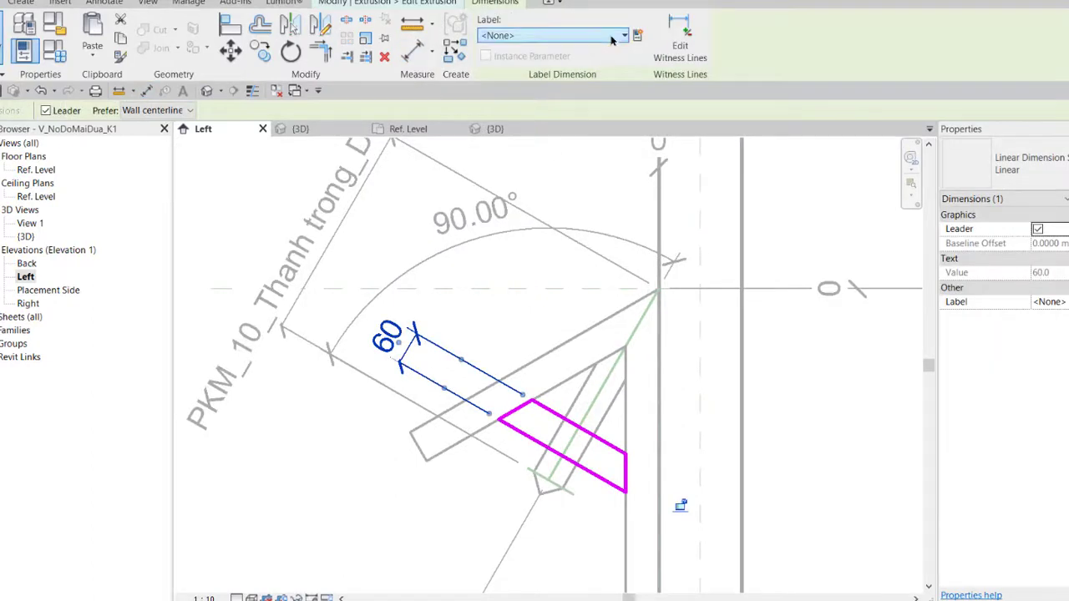
pyautogui.click(618, 35)
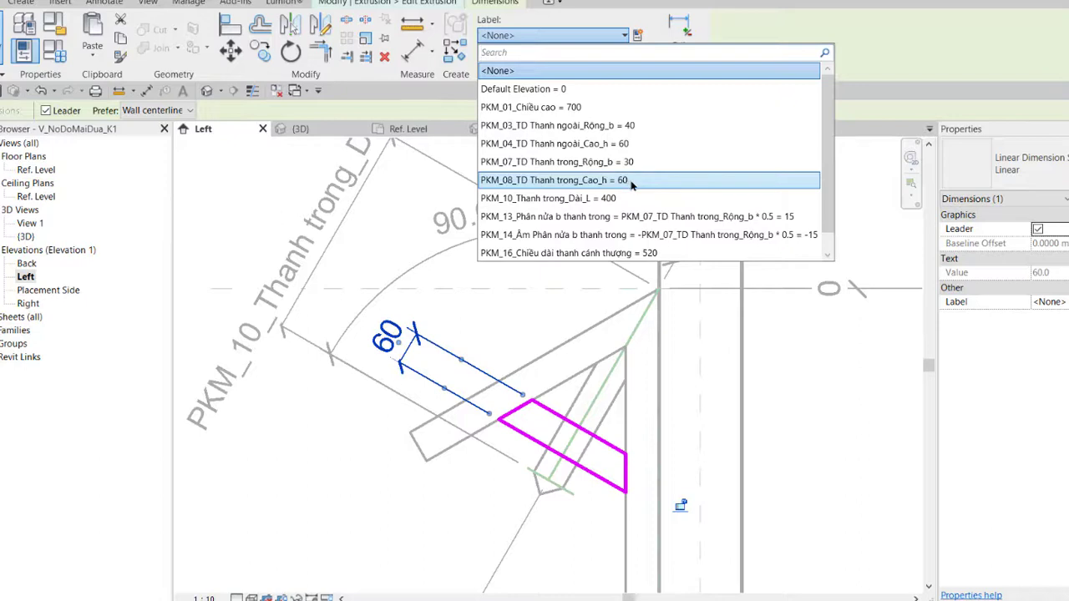
pyautogui.click(632, 182)
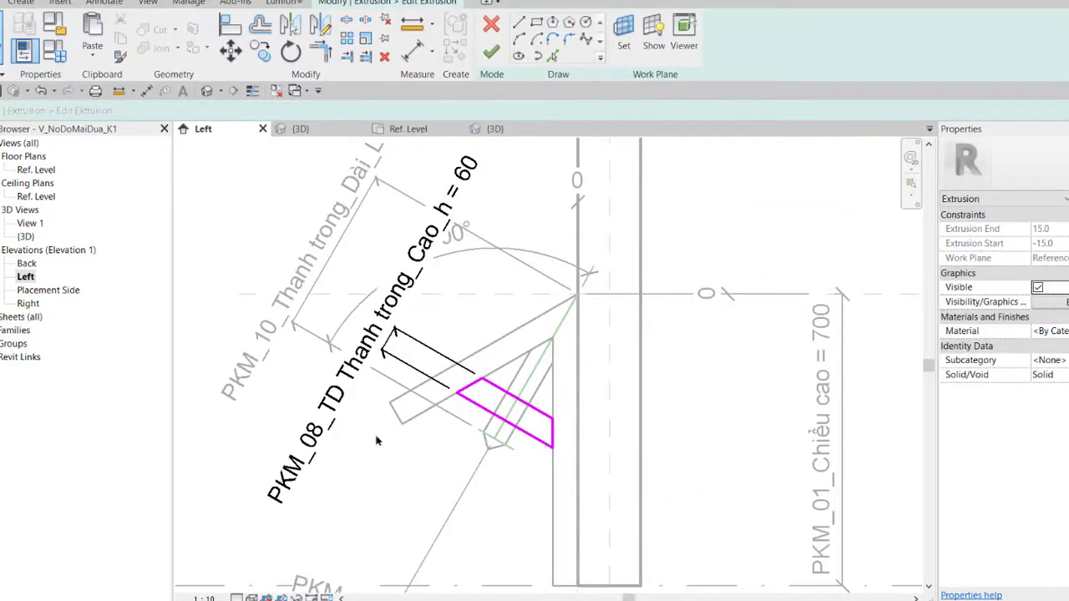
# - Add a 151 aligned dimension to the profile and begin a new parameter for it
pyautogui.press('d')
pyautogui.press('i')
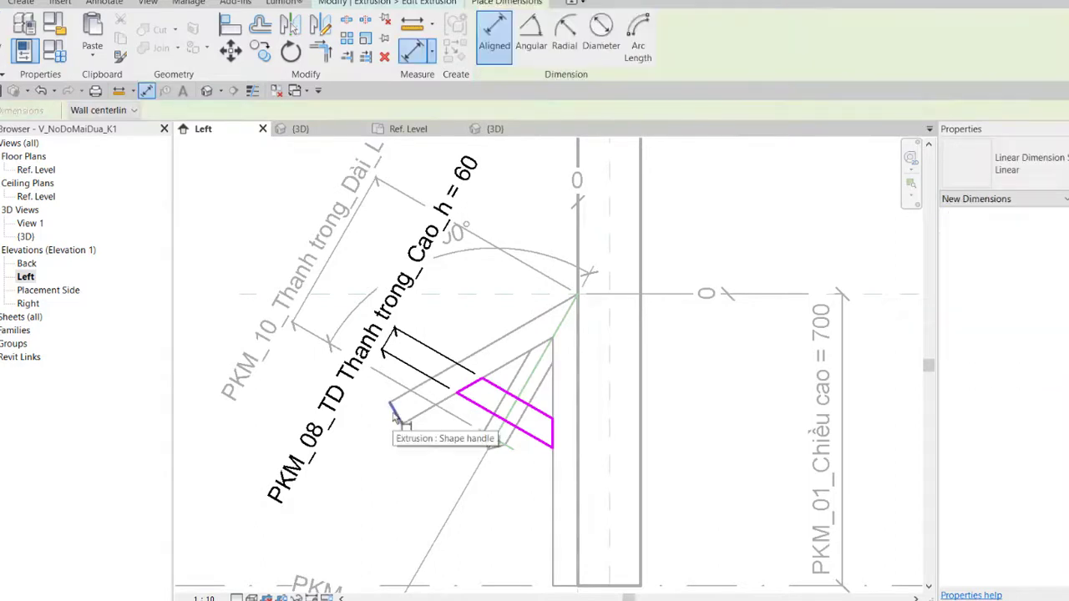
pyautogui.click(396, 415)
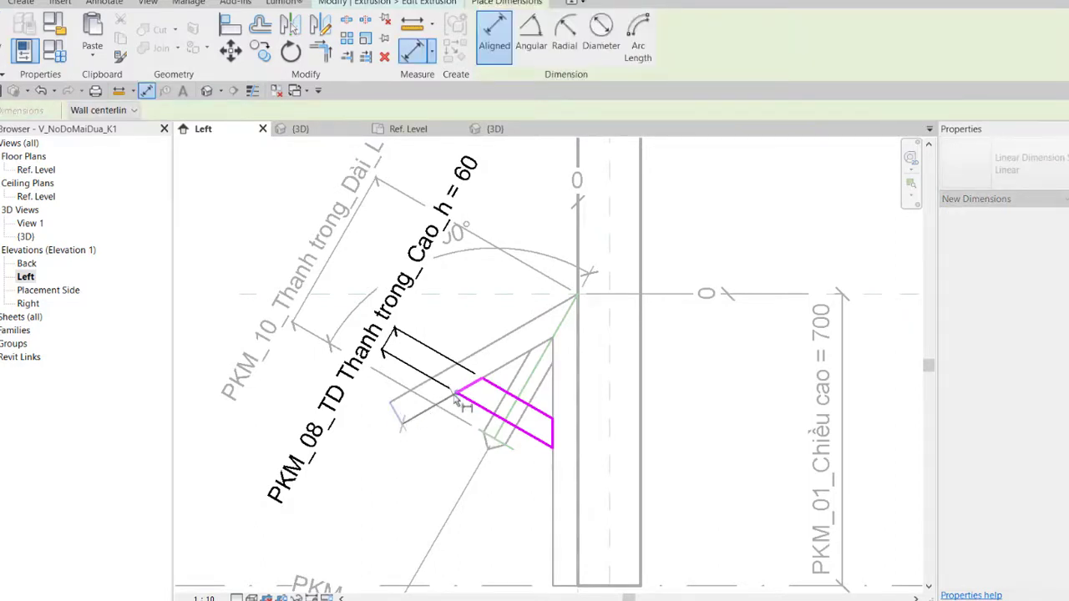
pyautogui.click(434, 451)
pyautogui.press('Escape')
pyautogui.scroll(-2, 414, 360)
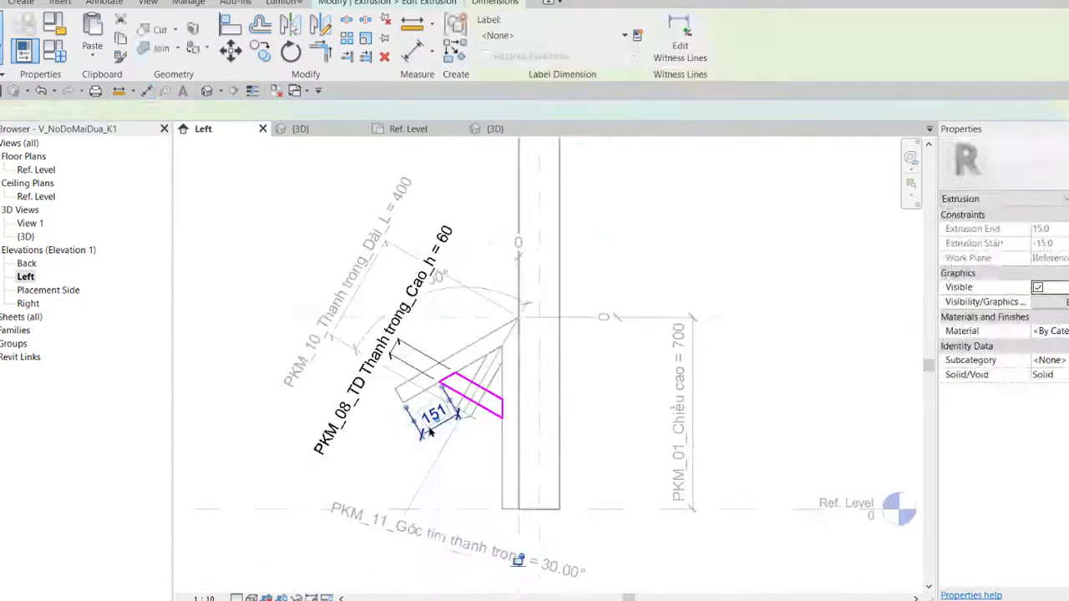
pyautogui.click(638, 35)
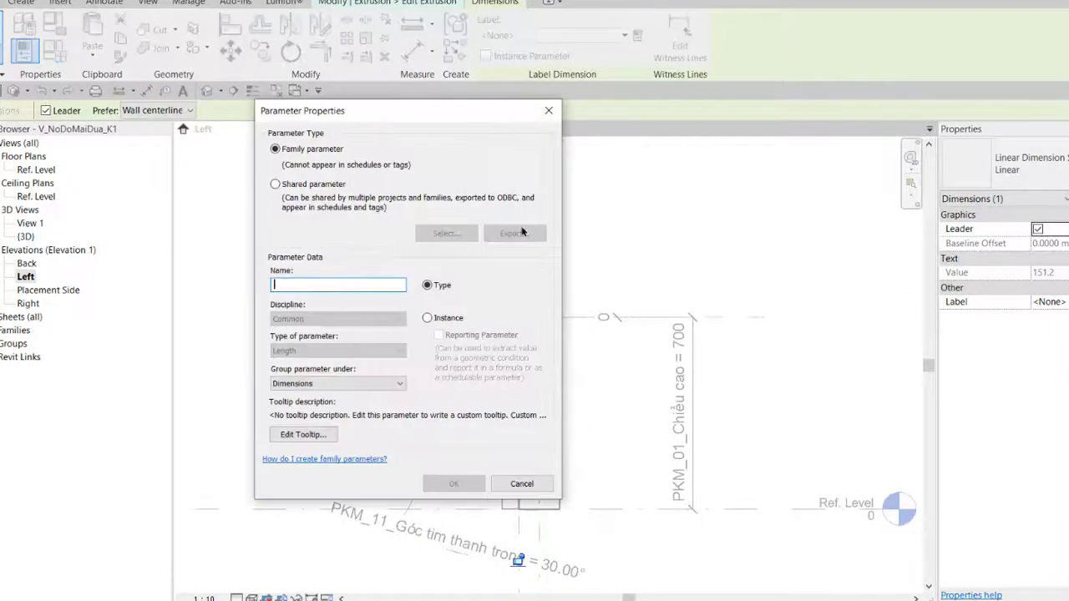
# - Create the shared parameter PKM_15_Khoảng hở trên in the shared parameter file
pyautogui.click(276, 185)
pyautogui.click(446, 233)
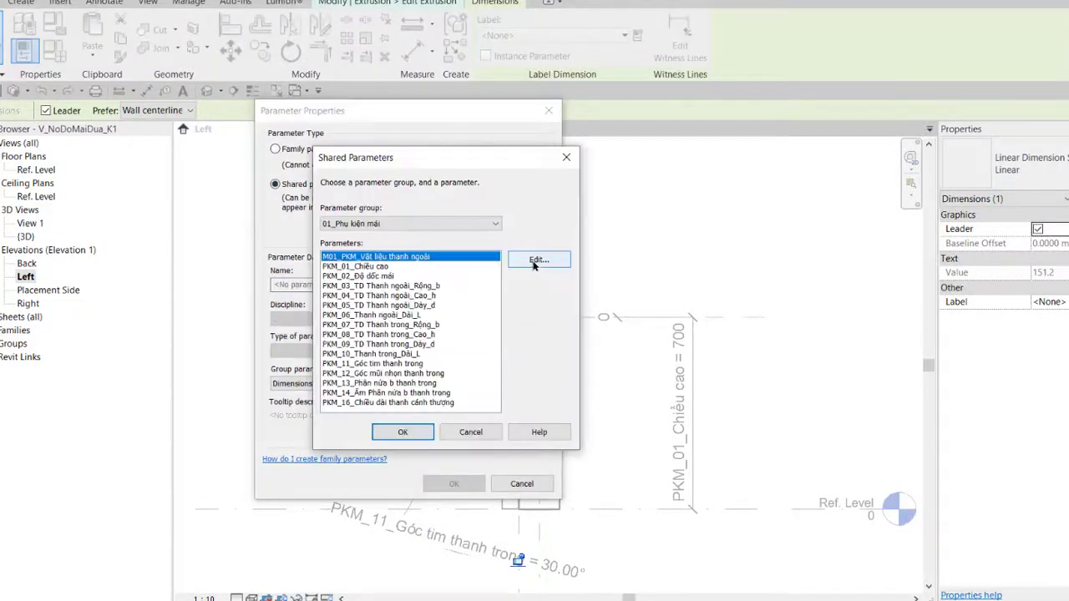
pyautogui.click(539, 261)
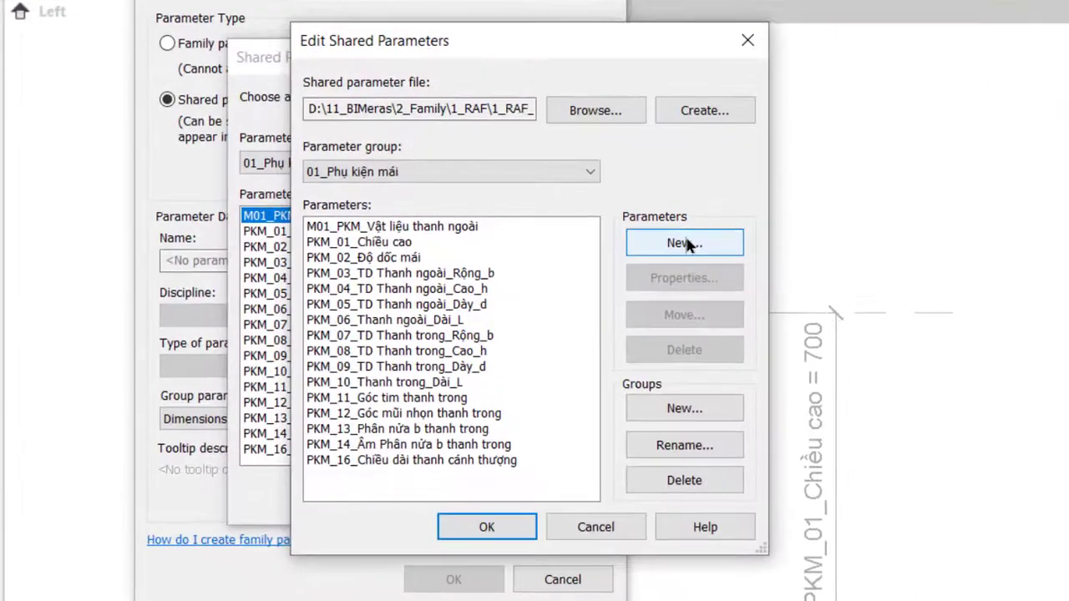
pyautogui.click(685, 242)
pyautogui.write('PKM_07_TD Thanh trong_Rộng_b*0.5')
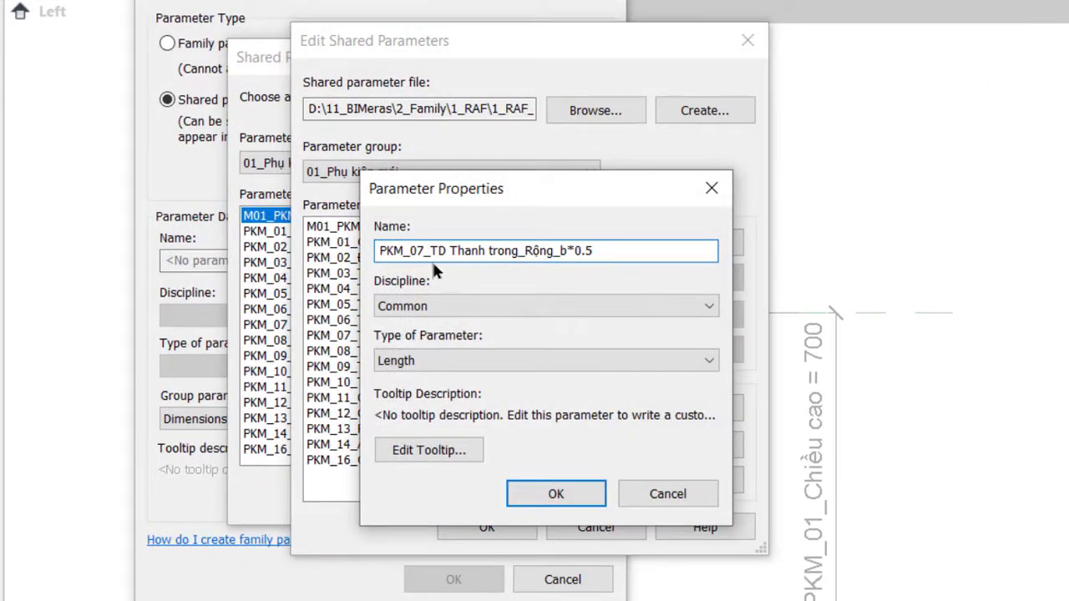
pyautogui.write('1')
pyautogui.moveTo(404, 251); pyautogui.dragTo(676, 258)
pyautogui.write('5_')
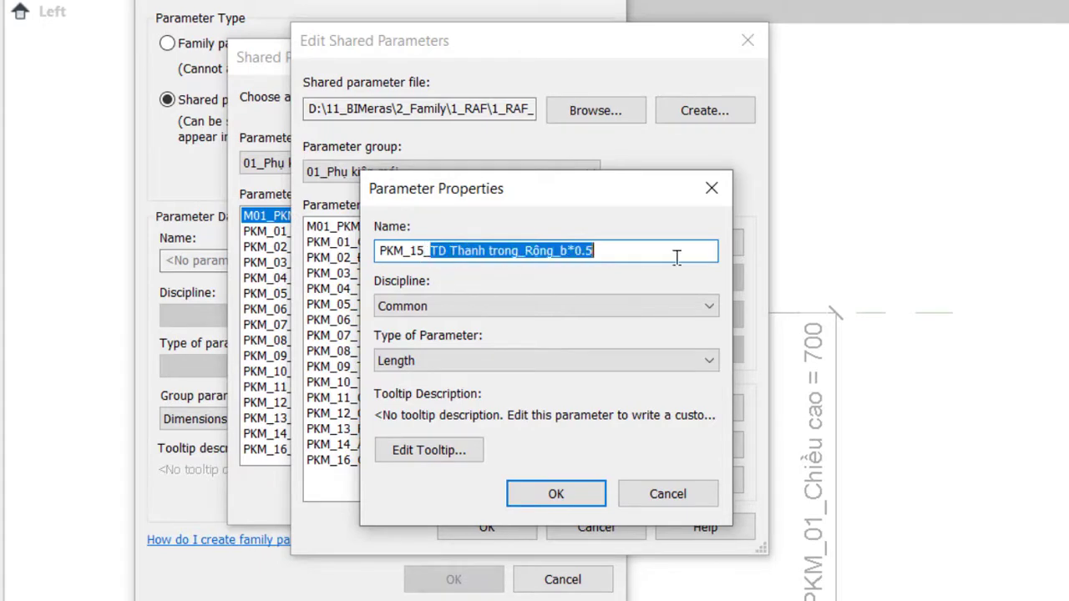
pyautogui.write('Khoảng hở trên')
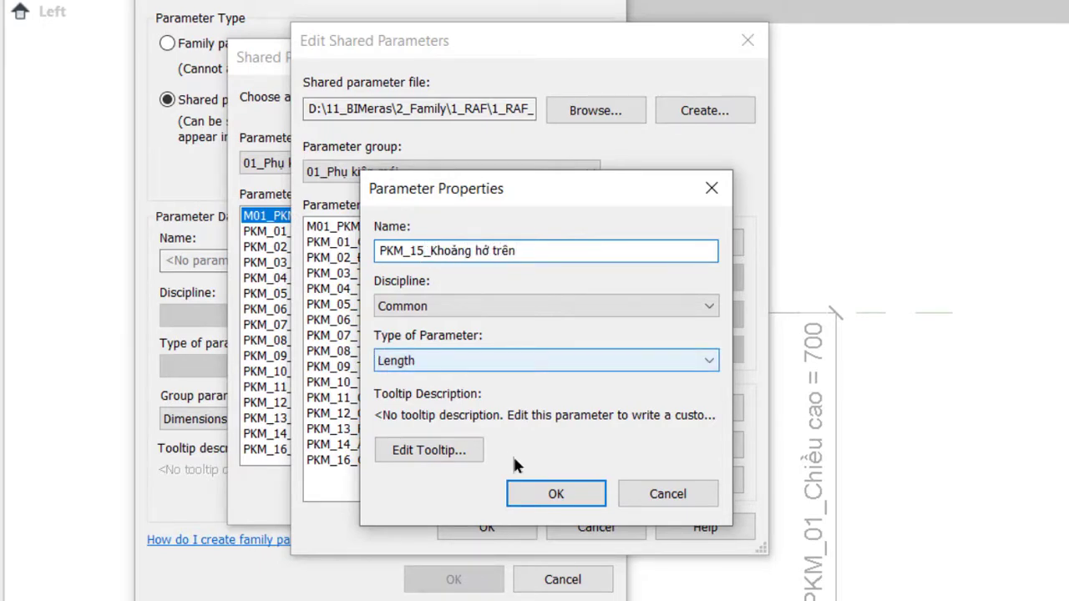
pyautogui.click(538, 488)
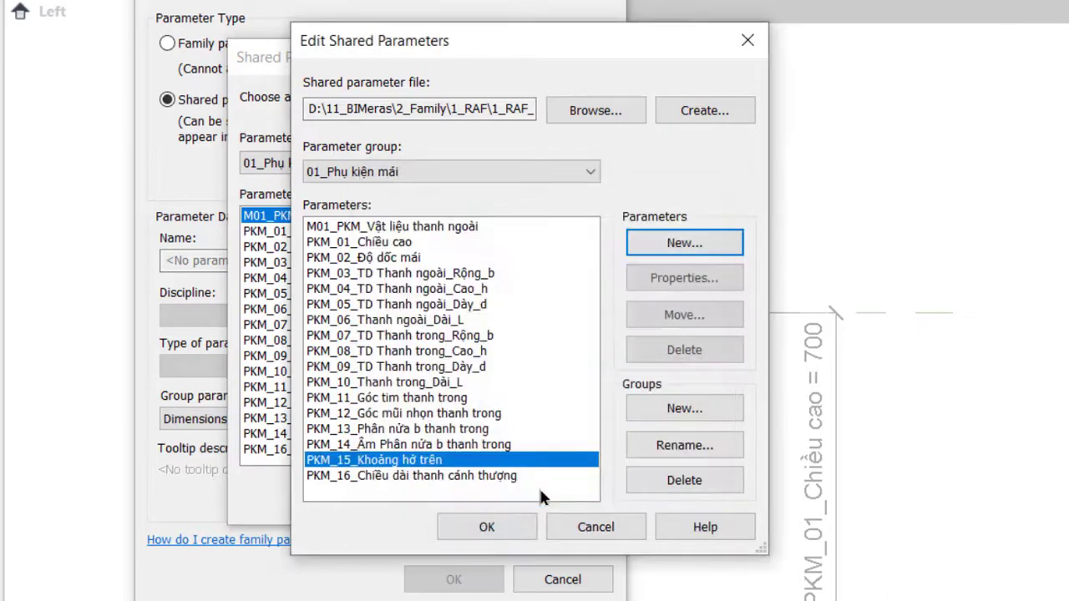
pyautogui.click(496, 522)
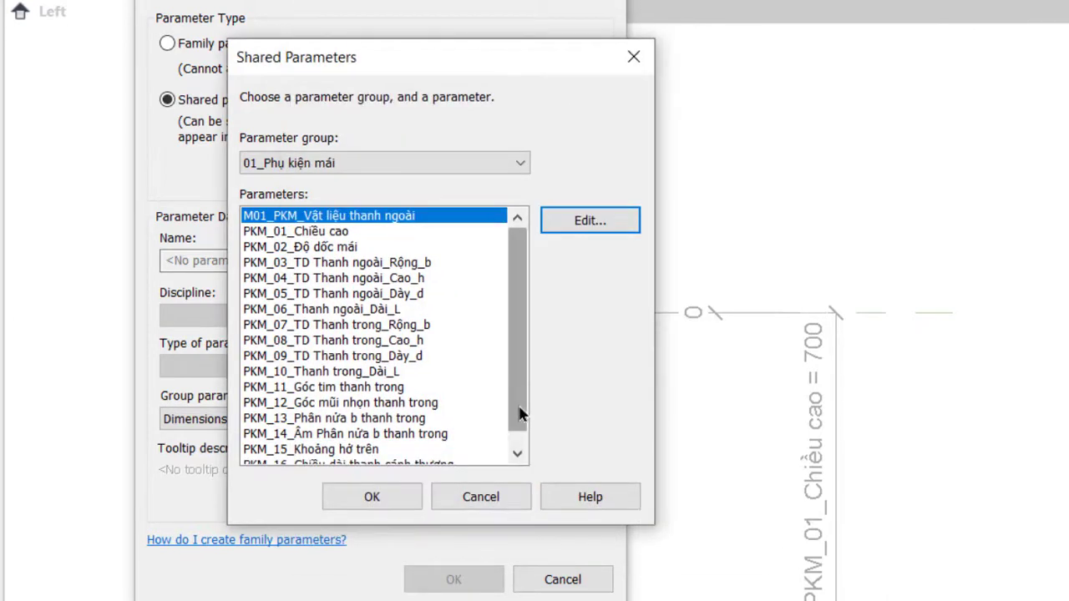
# - Label the dimension with PKM_15_Khoảng hở trên, set it to 200, and reposition it
pyautogui.scroll(-1, 519, 413)
pyautogui.click(355, 435)
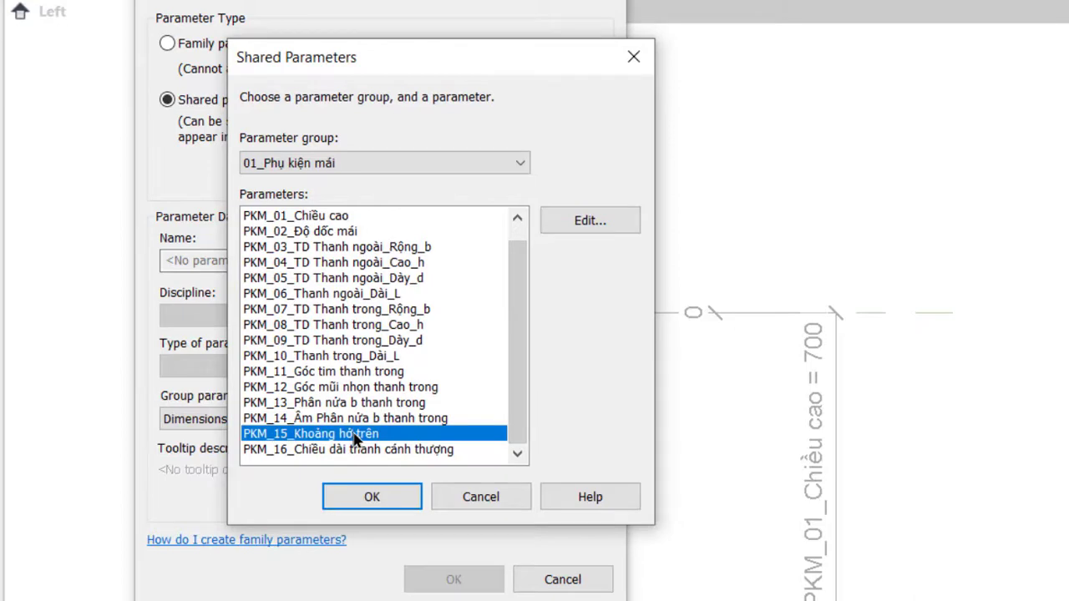
pyautogui.click(373, 498)
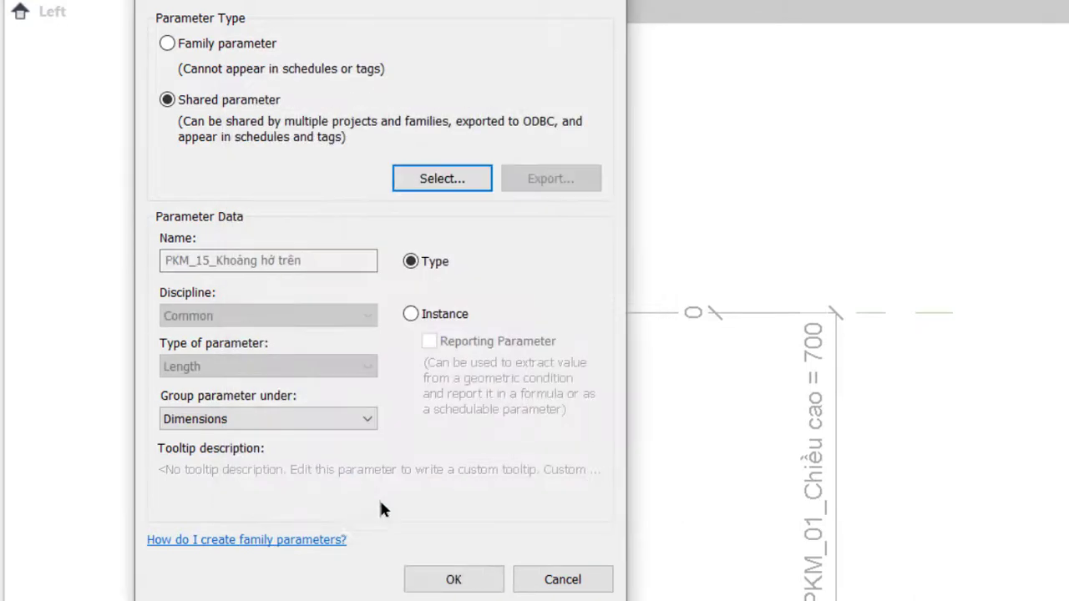
pyautogui.click(452, 579)
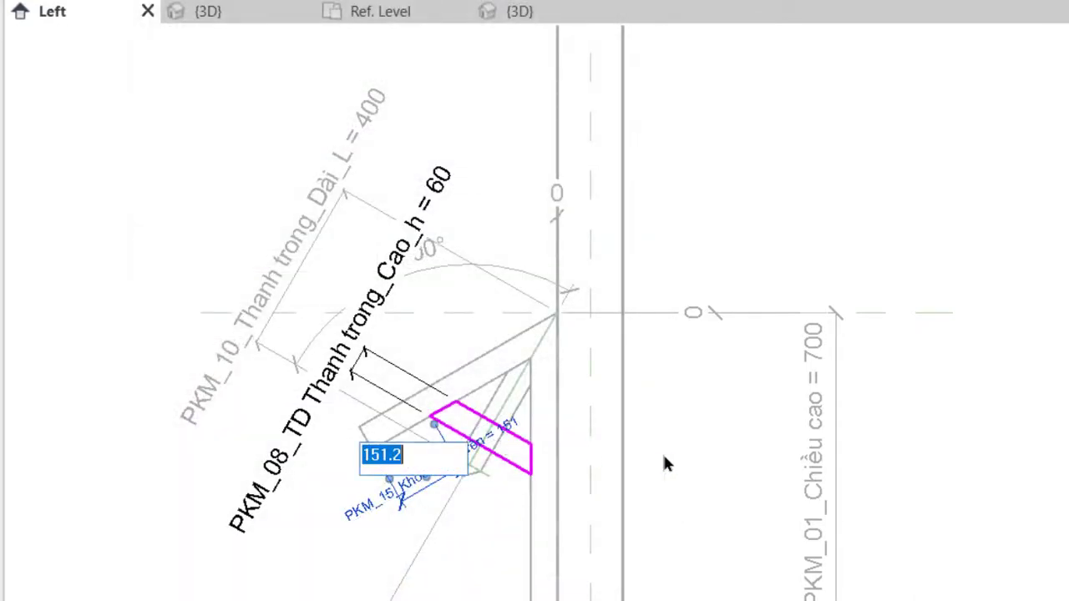
pyautogui.write('20')
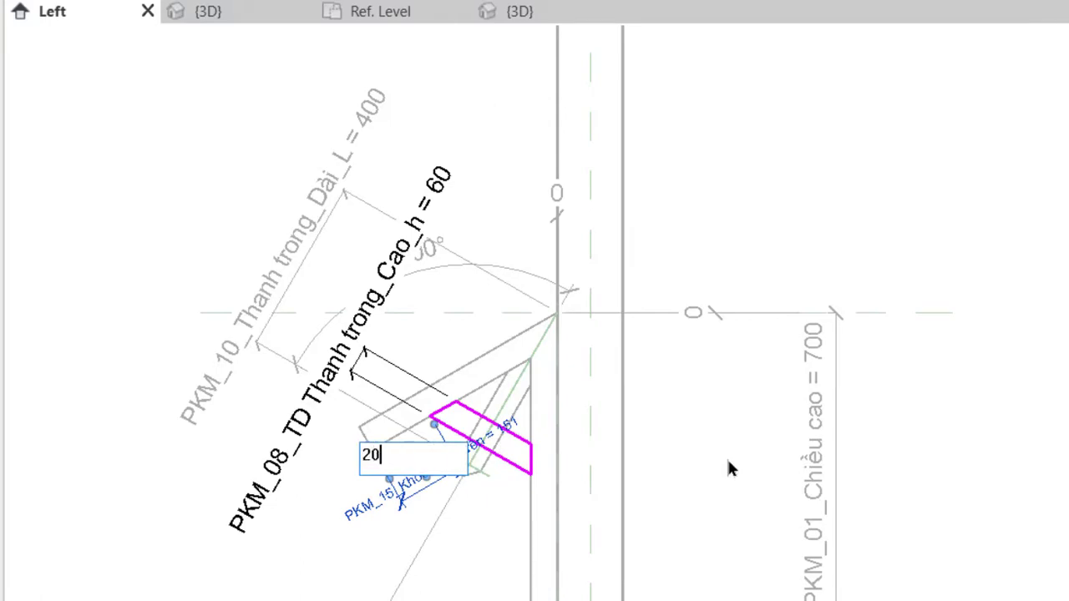
pyautogui.write('0')
pyautogui.press('Return')
pyautogui.moveTo(415, 498); pyautogui.dragTo(158, 262)
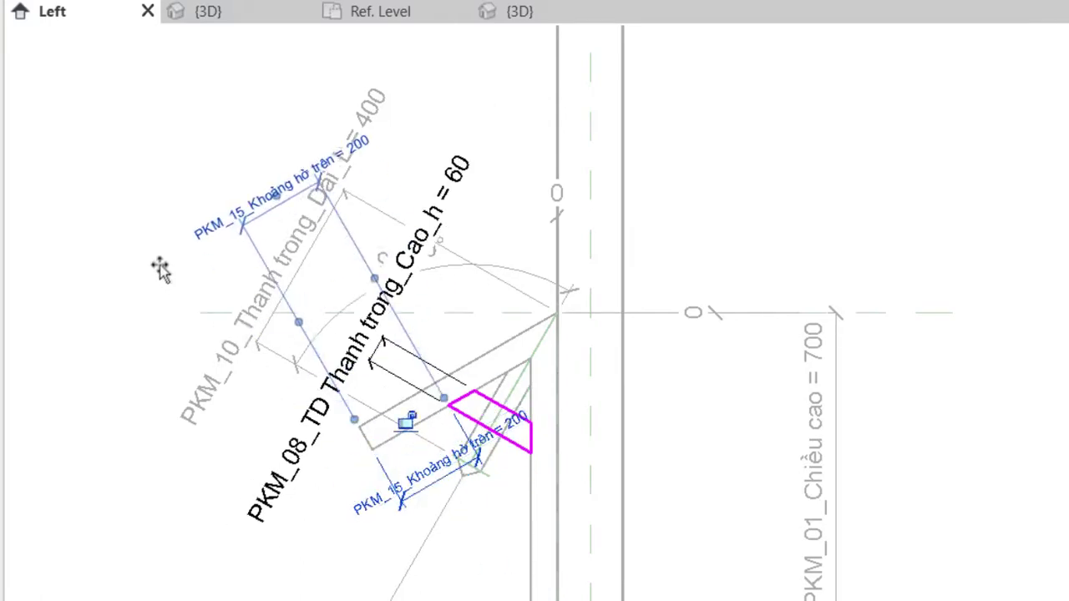
pyautogui.click(133, 320)
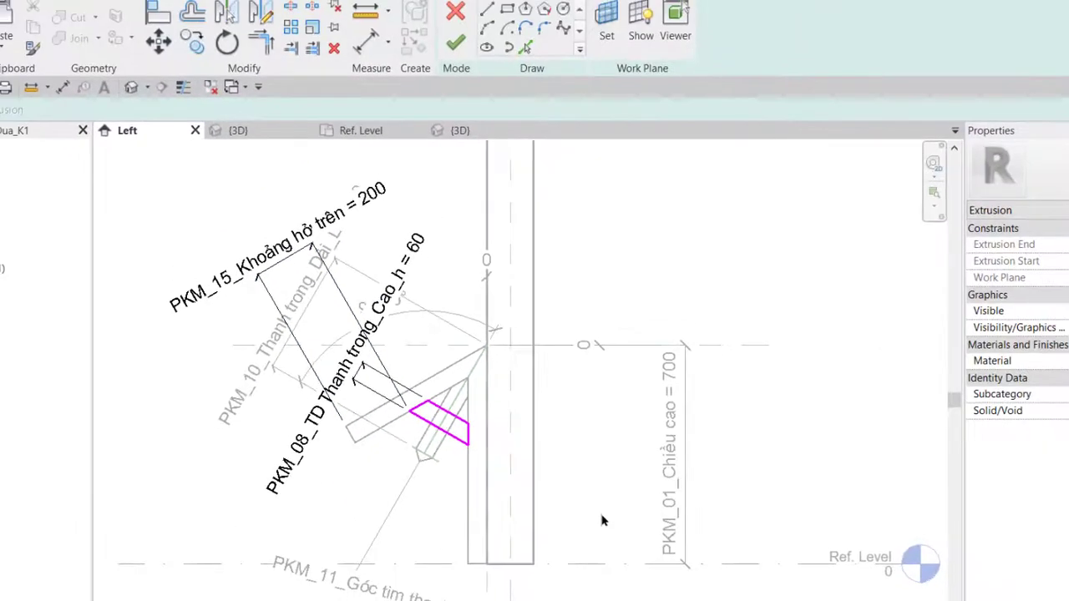
# - Add a 380 aligned dimension from the bar's bottom corner to Ref. Level
pyautogui.press('d')
pyautogui.press('i')
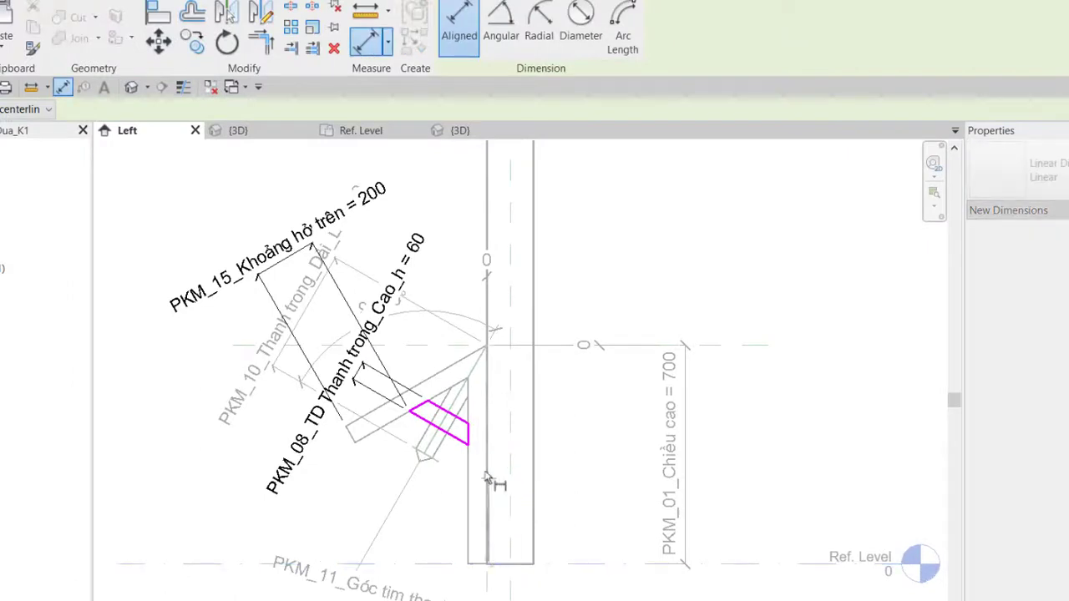
pyautogui.click(470, 445)
pyautogui.click(493, 564)
pyautogui.click(598, 489)
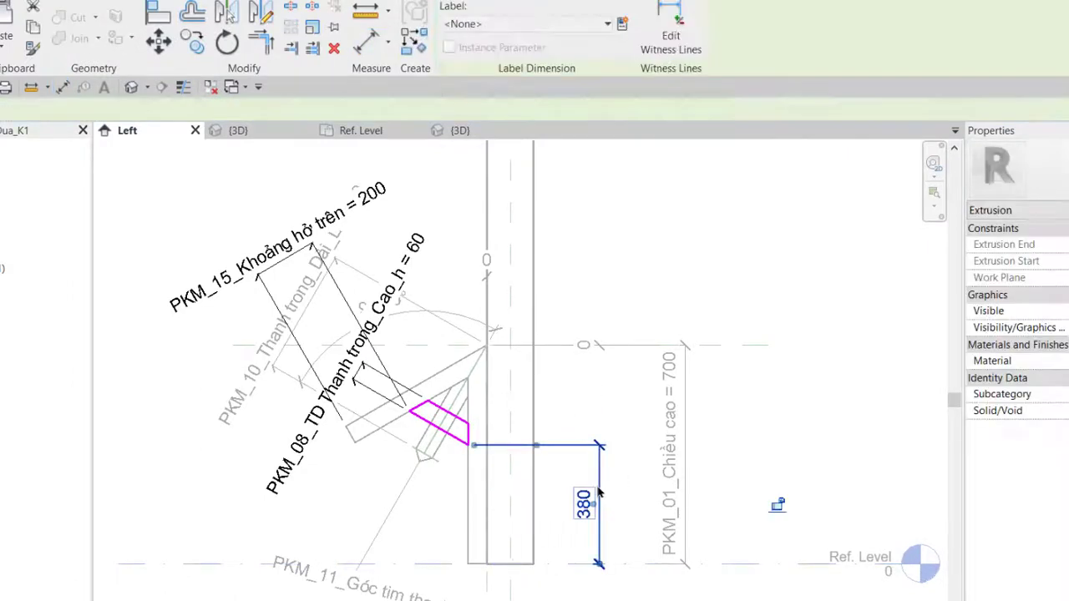
# - Create the new shared parameter PKM_17_Khoảng hở dưới in the shared parameter file
pyautogui.click(622, 25)
pyautogui.click(209, 193)
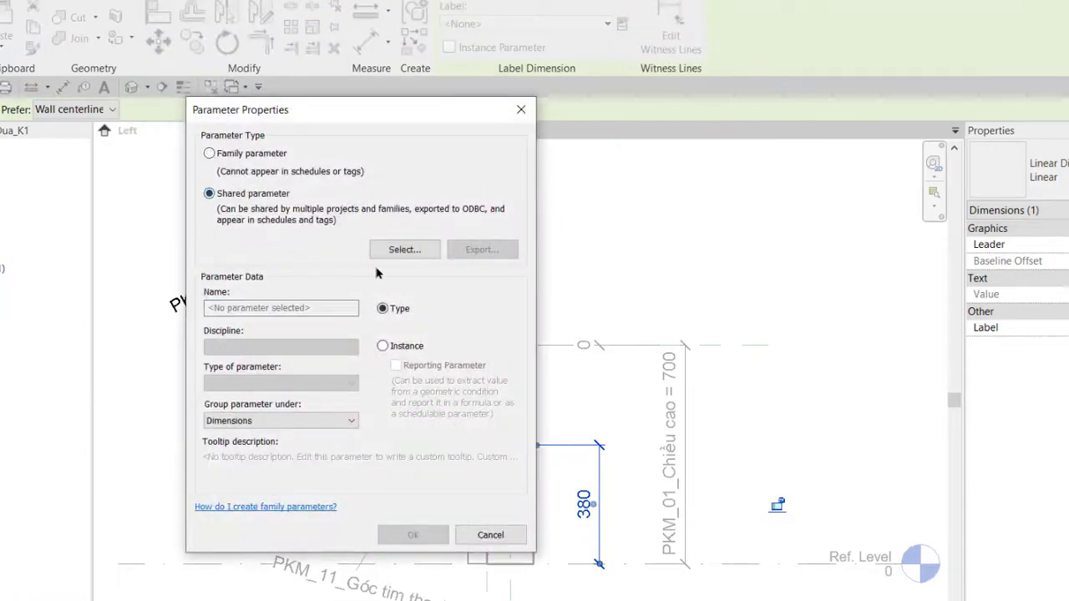
pyautogui.click(408, 248)
pyautogui.click(501, 281)
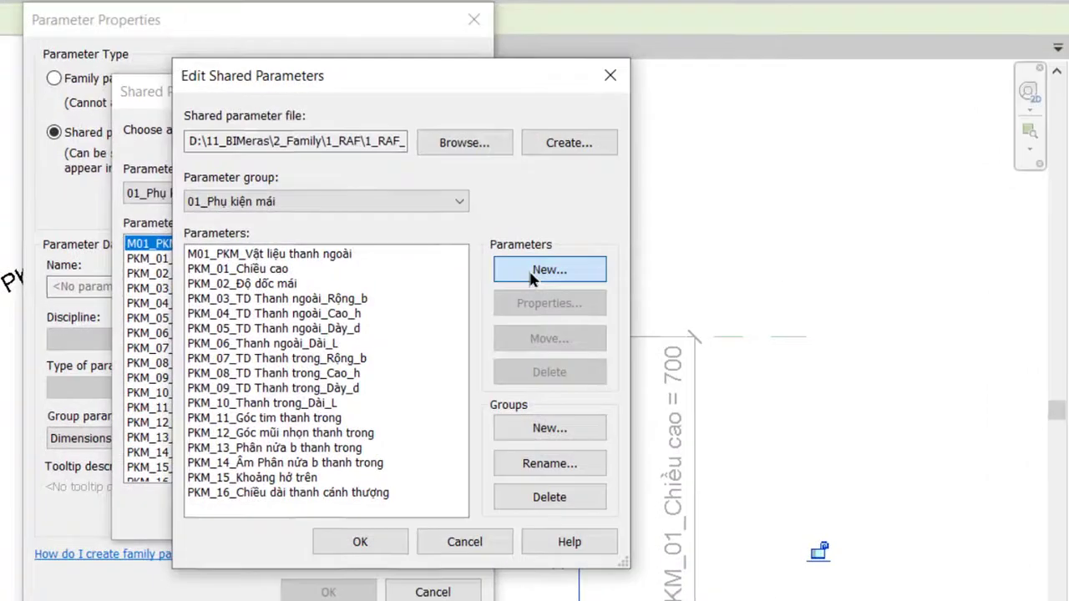
pyautogui.click(563, 298)
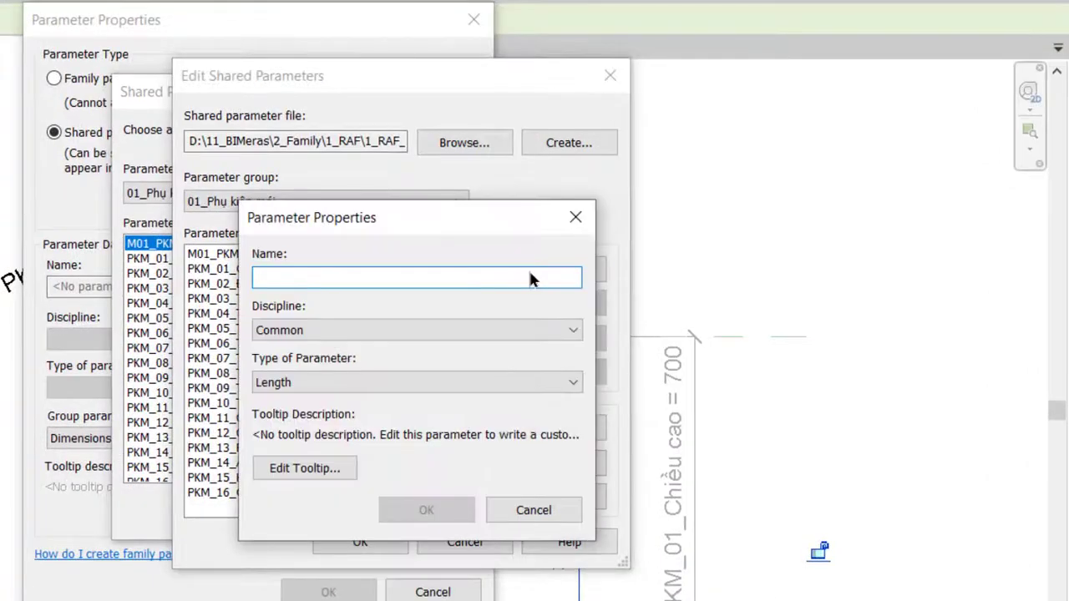
pyautogui.write('PKM_07_TD Thanh trong_Rộng_b*0.5')
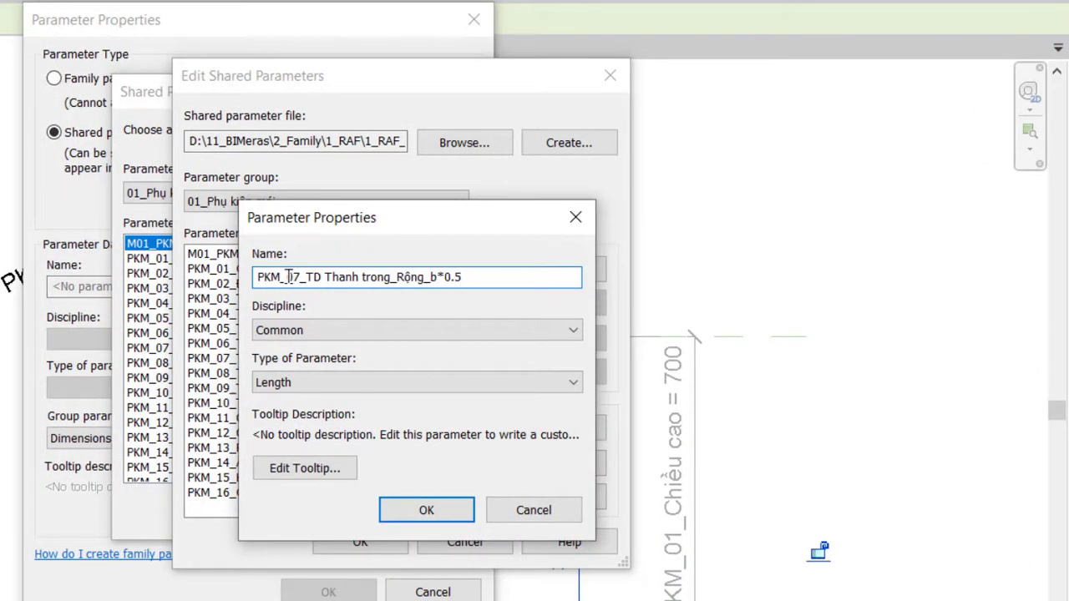
pyautogui.click(288, 276)
pyautogui.press('Delete')
pyautogui.write('1')
pyautogui.hotkey('shift', 'End')
pyautogui.write('Kh')
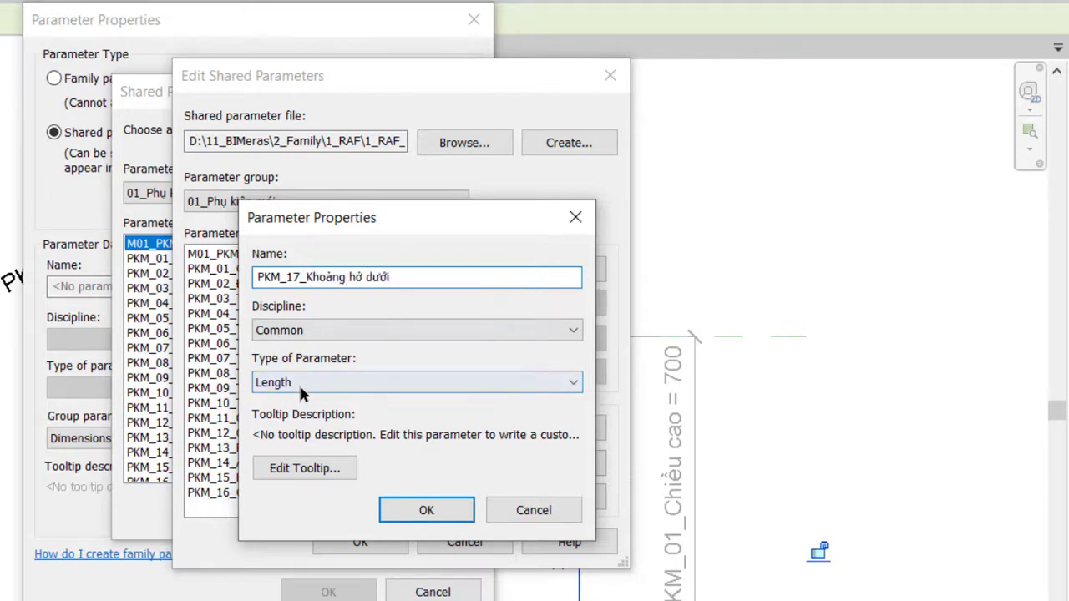
pyautogui.click(417, 507)
pyautogui.click(371, 543)
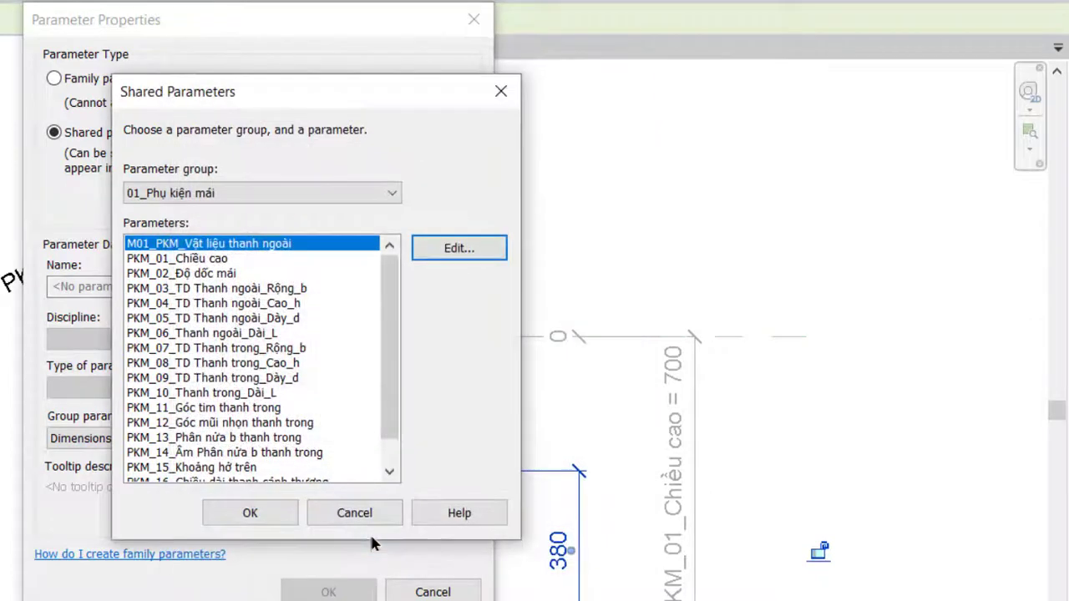
# - Label the dimension PKM_17_Khoảng hở dưới, set it to 300, and finish the sketch
pyautogui.scroll(-1, 390, 377)
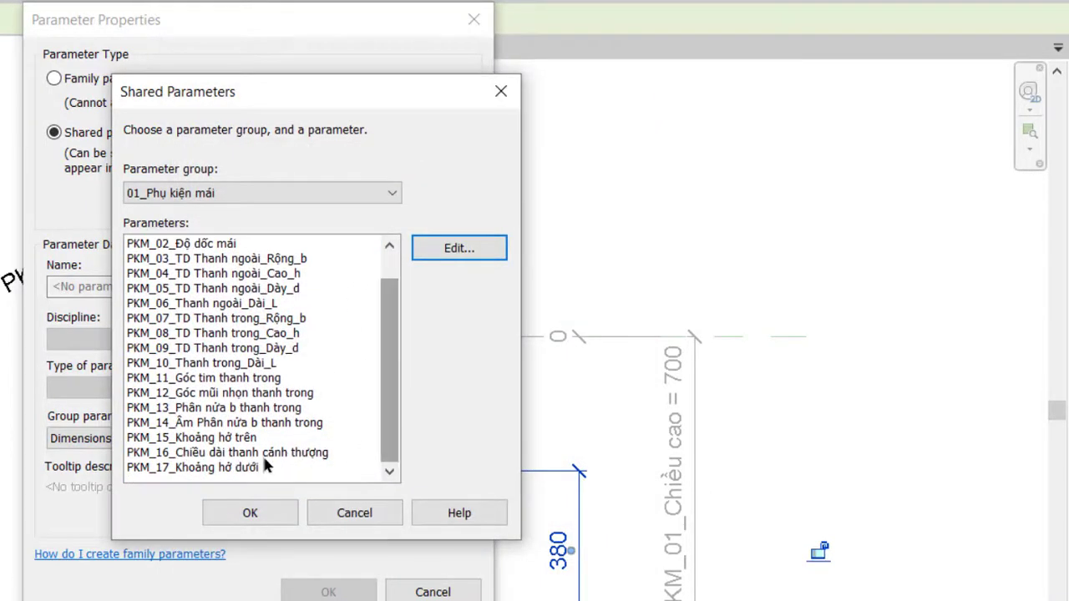
pyautogui.click(167, 467)
pyautogui.click(249, 512)
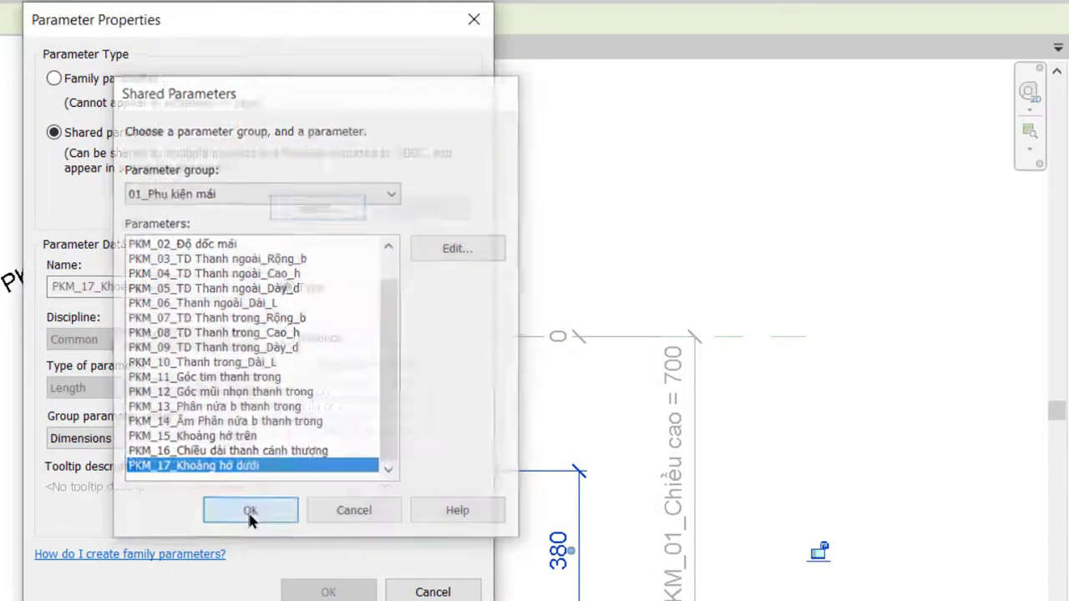
pyautogui.click(322, 590)
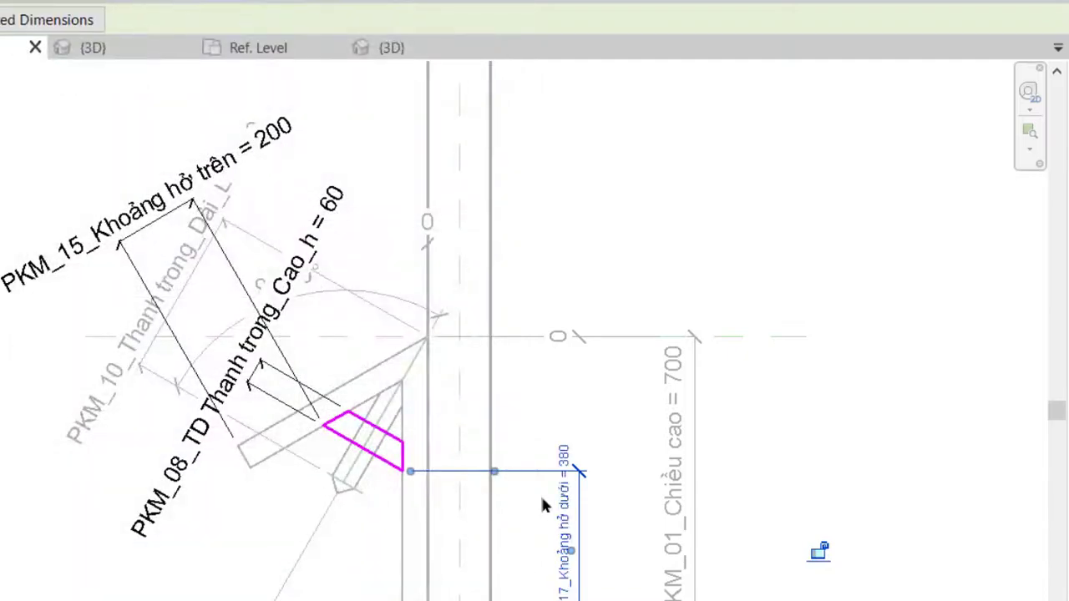
pyautogui.click(576, 468)
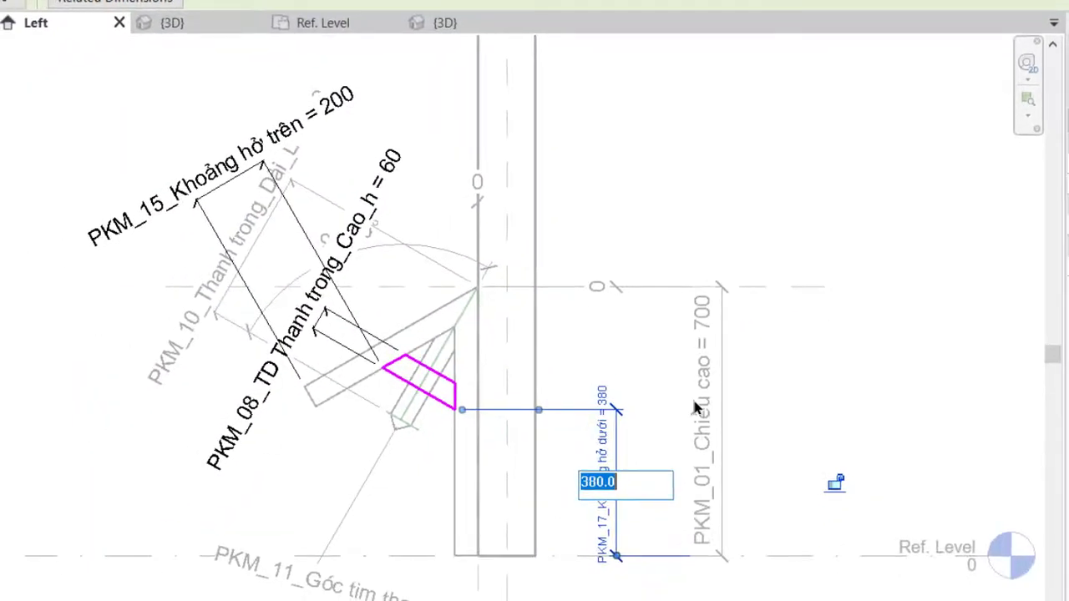
pyautogui.write('300')
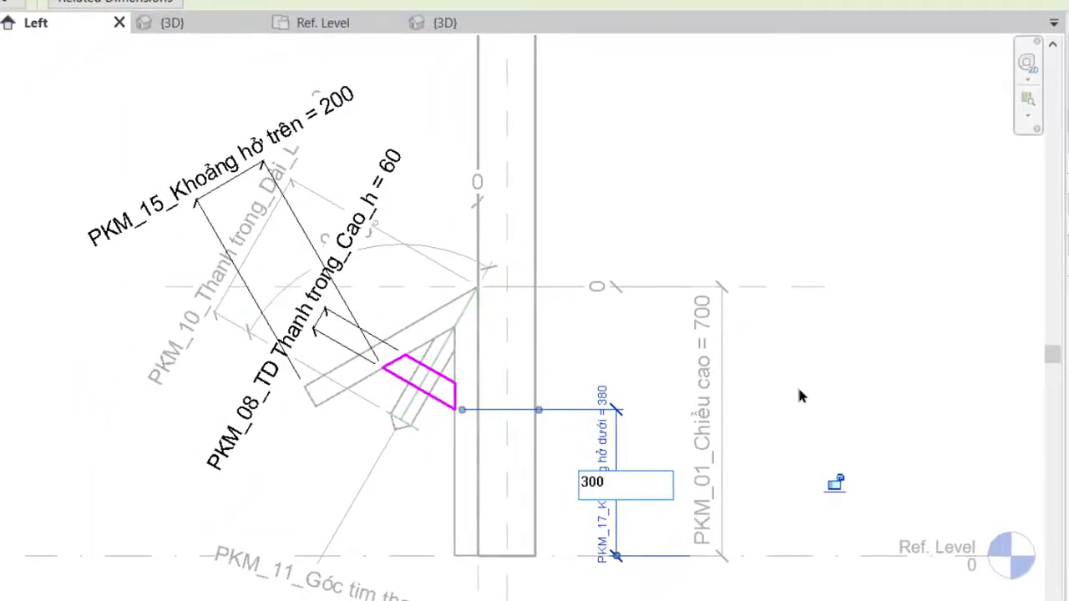
pyautogui.click(796, 386)
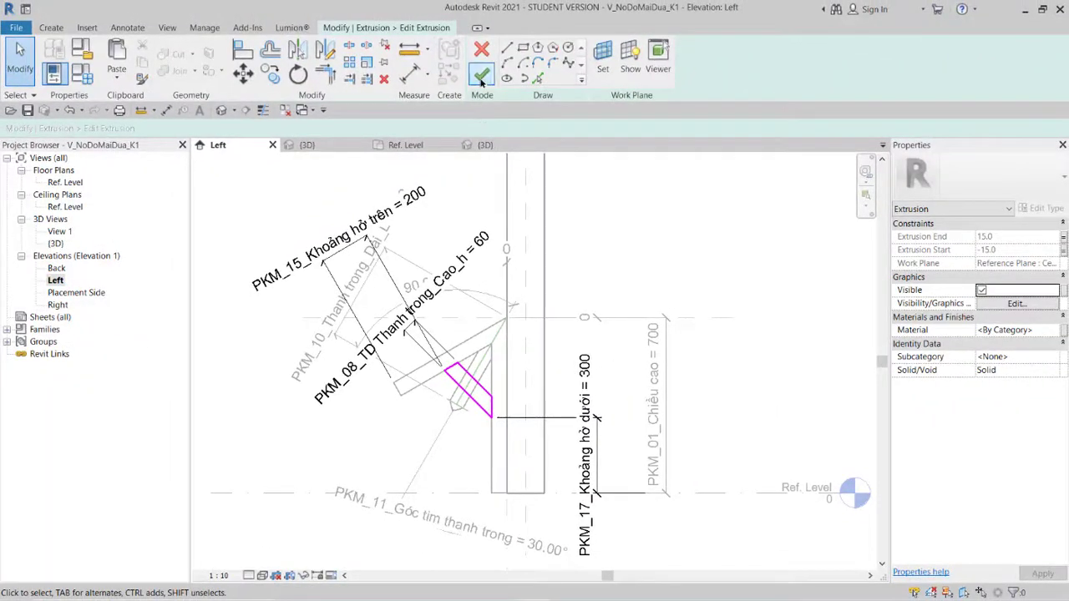
pyautogui.click(481, 74)
pyautogui.press('Escape')
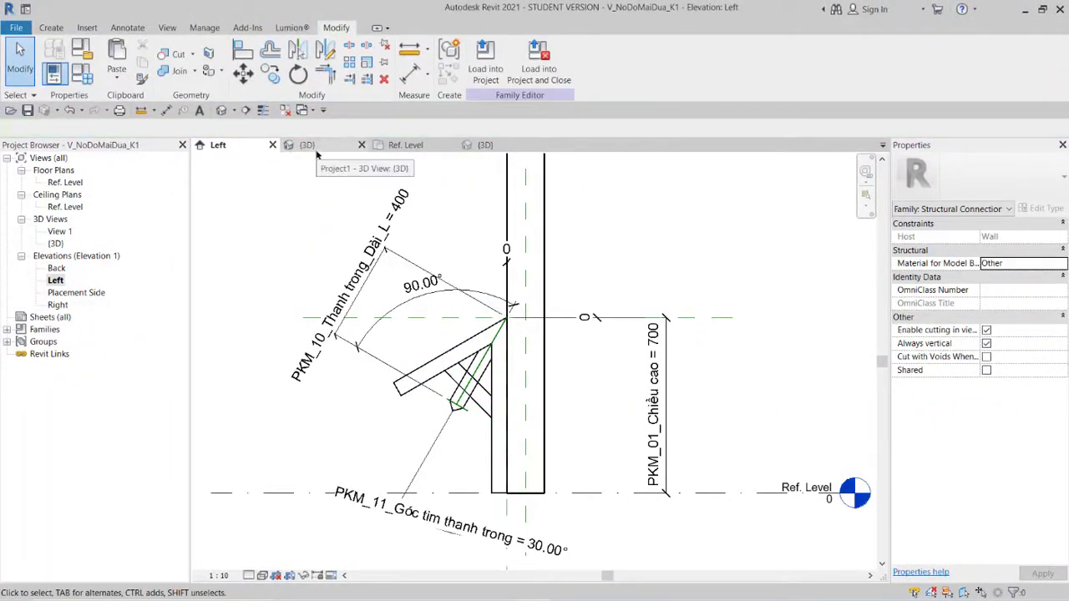
# - In the {3D} view, use Join Geometry to merge the two diagonal bars into one X-shaped piece
pyautogui.click(480, 144)
pyautogui.scroll(3, 455, 297)
pyautogui.scroll(2, 456, 297)
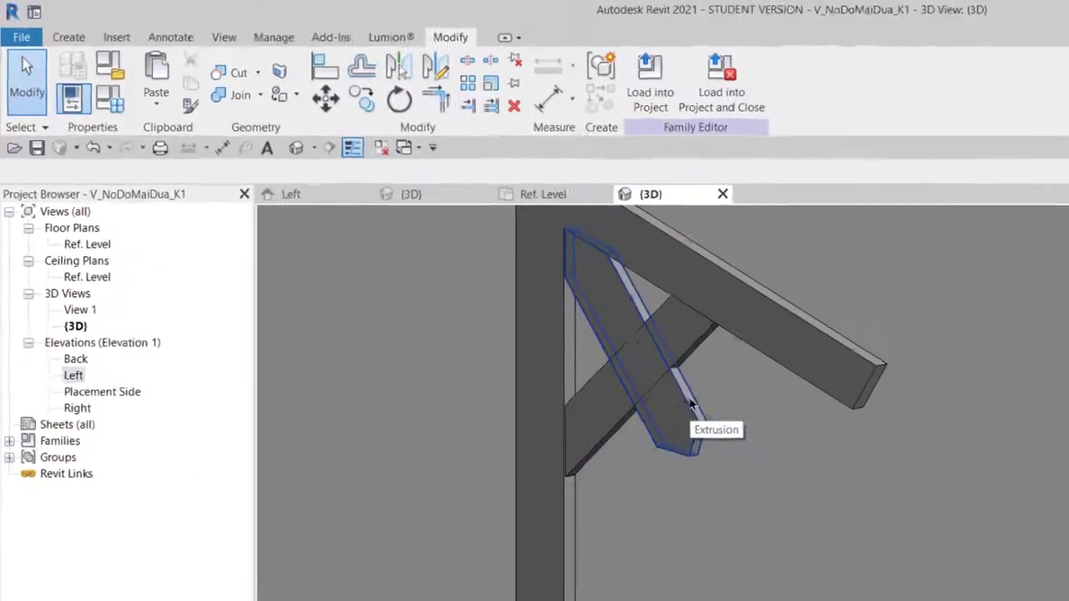
pyautogui.click(274, 102)
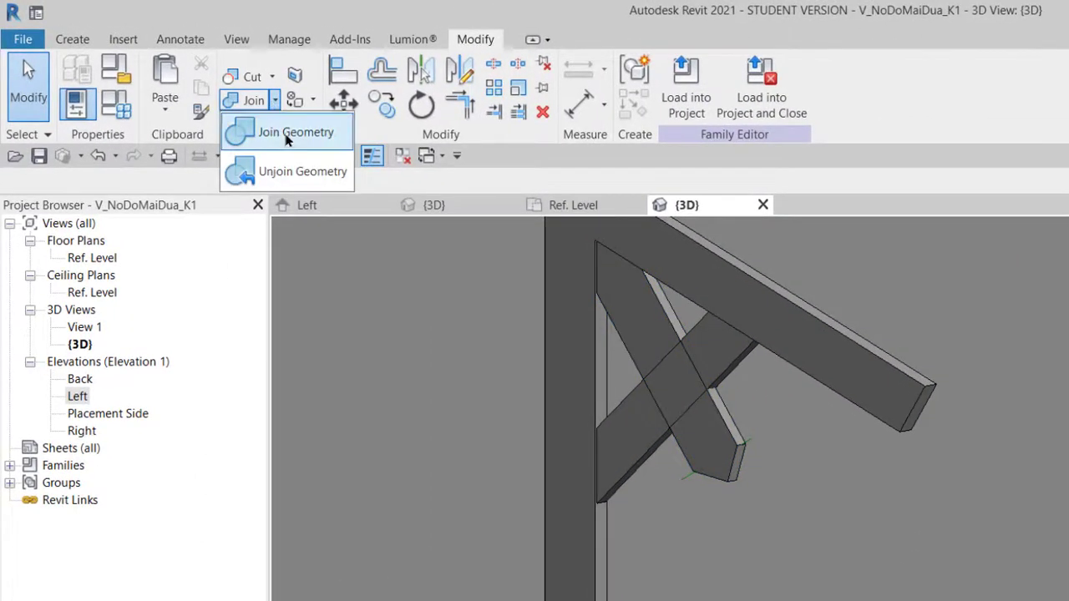
pyautogui.click(286, 134)
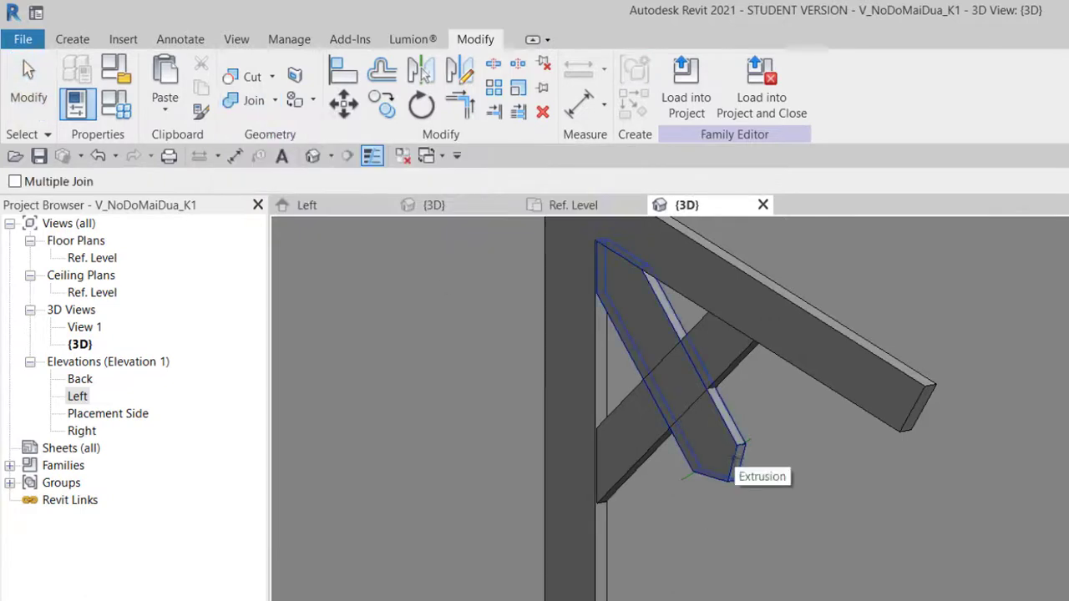
pyautogui.click(734, 461)
pyautogui.click(728, 386)
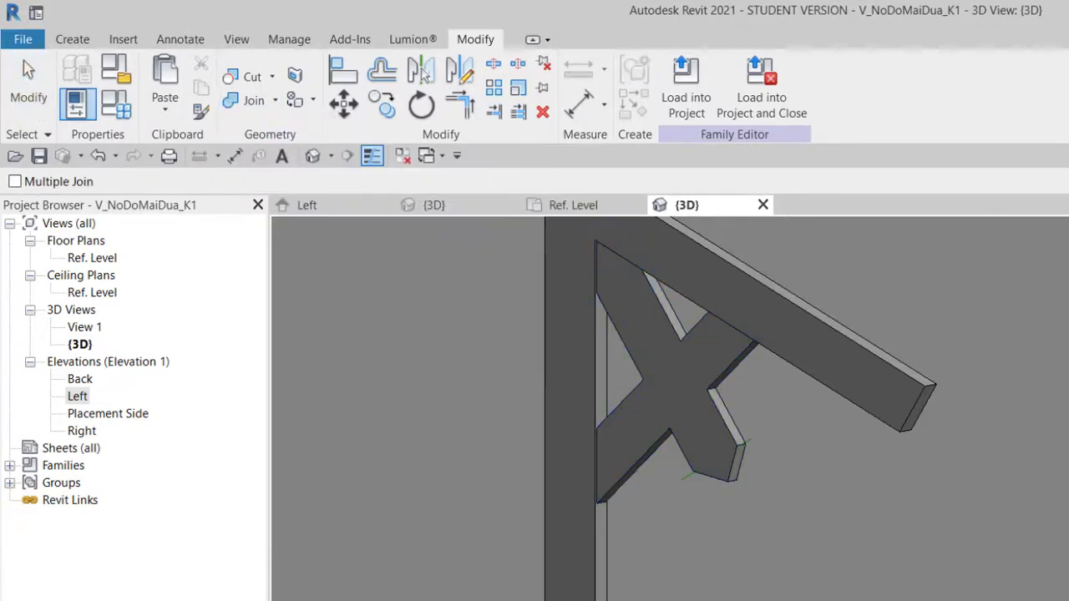
pyautogui.scroll(-2, 777, 467)
pyautogui.press('Escape')
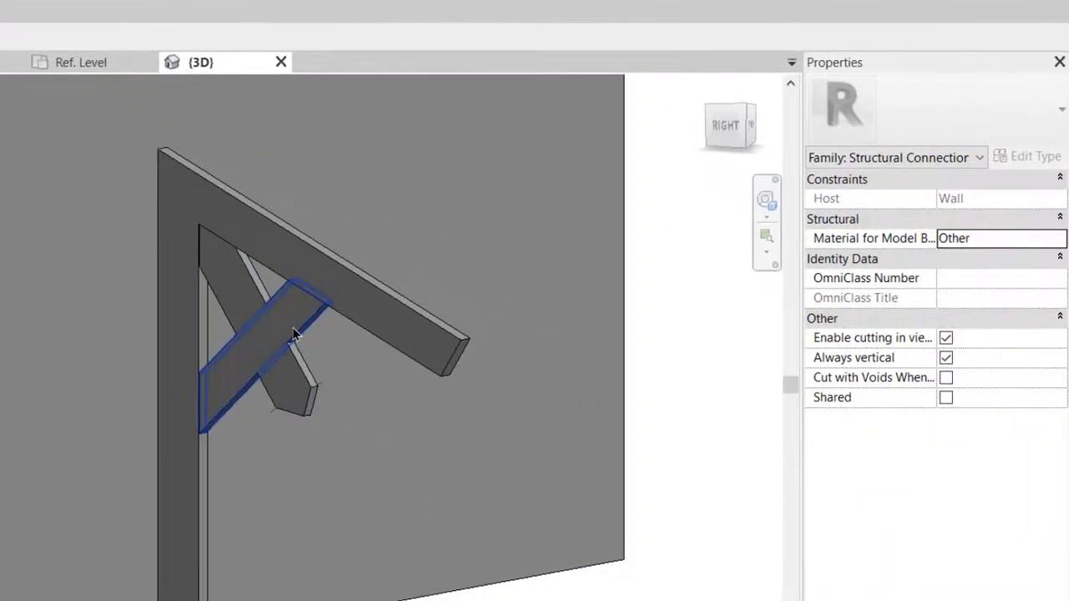
pyautogui.click(313, 413)
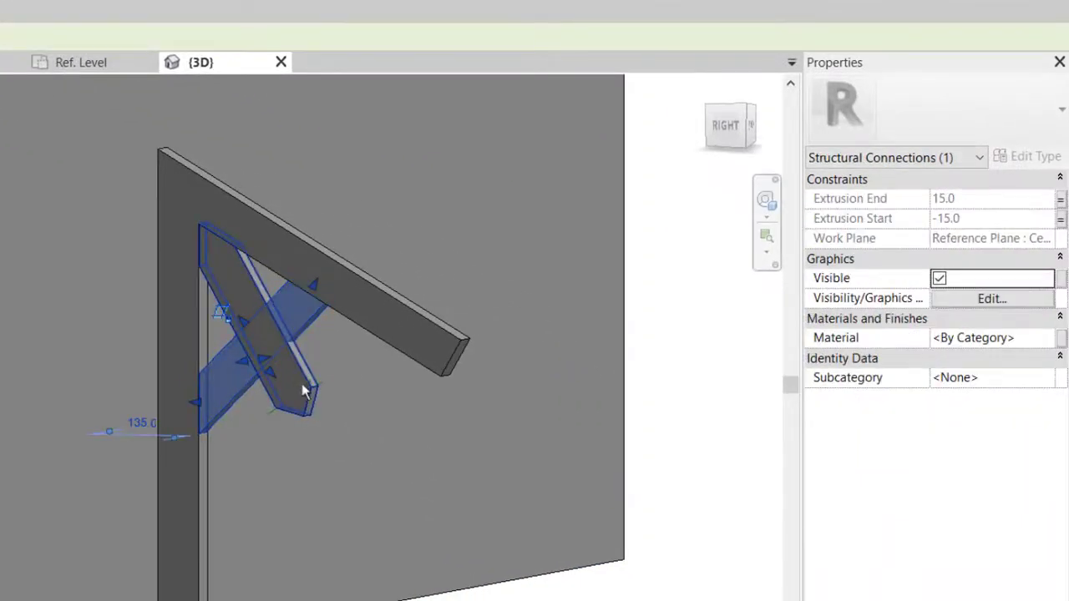
# - Select both brace pieces and start a new shared parameter for their Material
pyautogui.keyDown('ctrl'); pyautogui.click(388, 409); pyautogui.keyUp('ctrl')
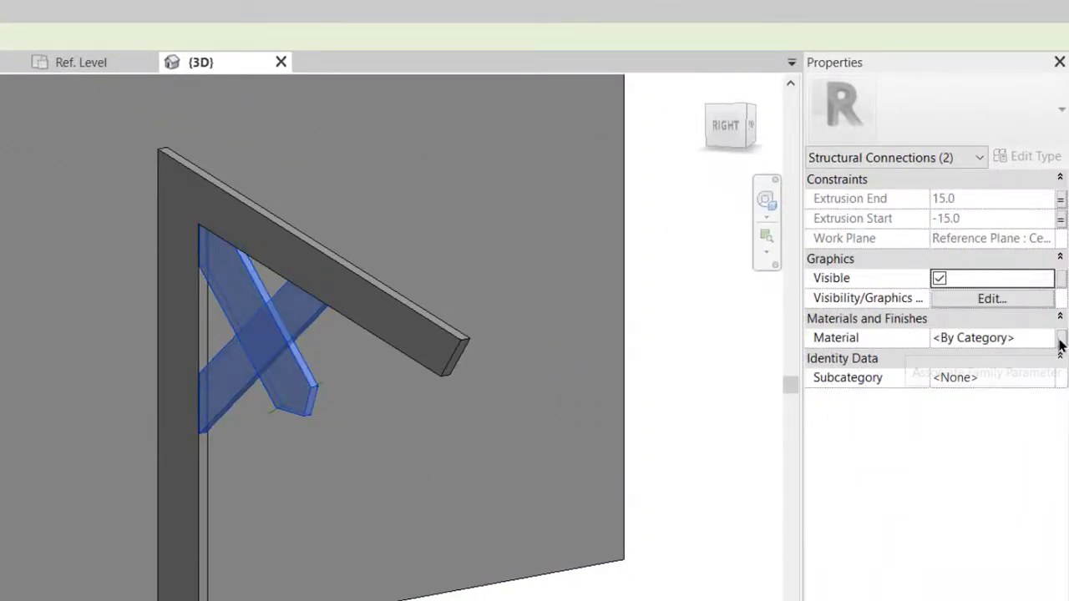
pyautogui.click(1061, 339)
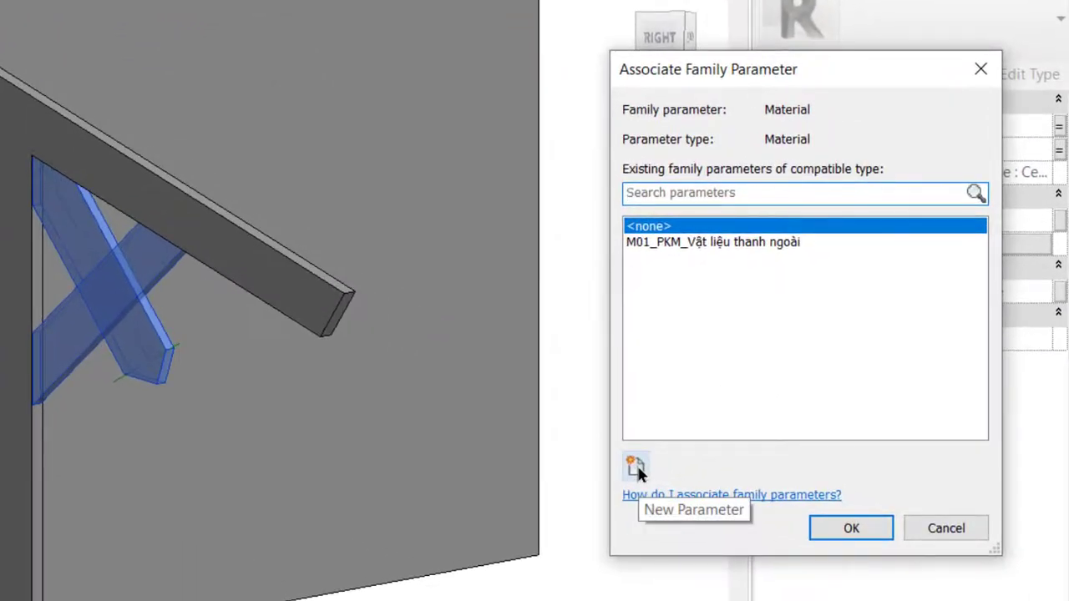
pyautogui.click(636, 467)
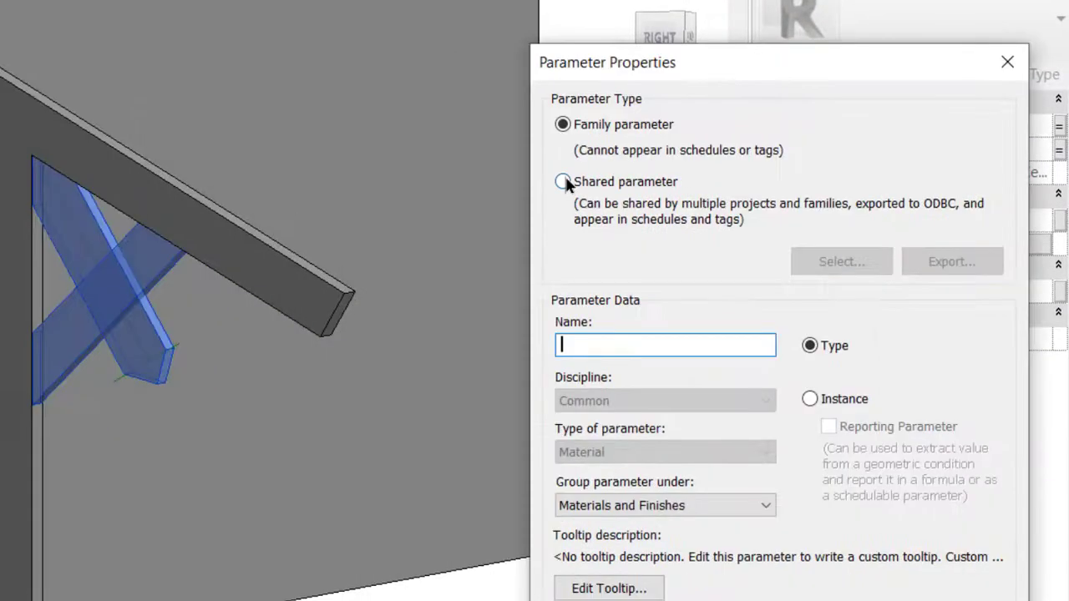
pyautogui.click(564, 181)
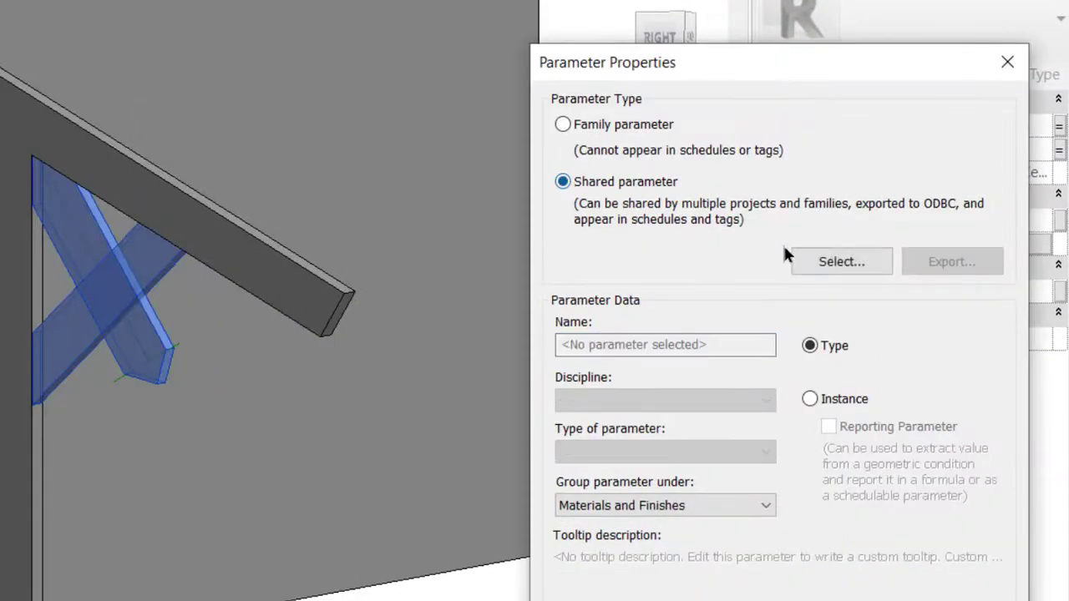
pyautogui.click(842, 261)
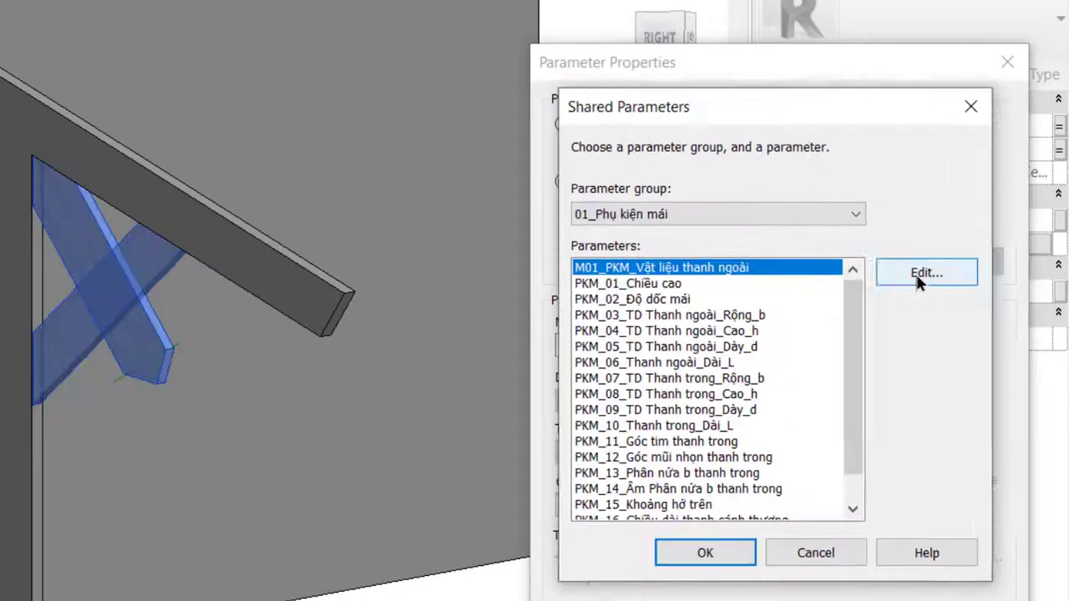
pyautogui.click(918, 282)
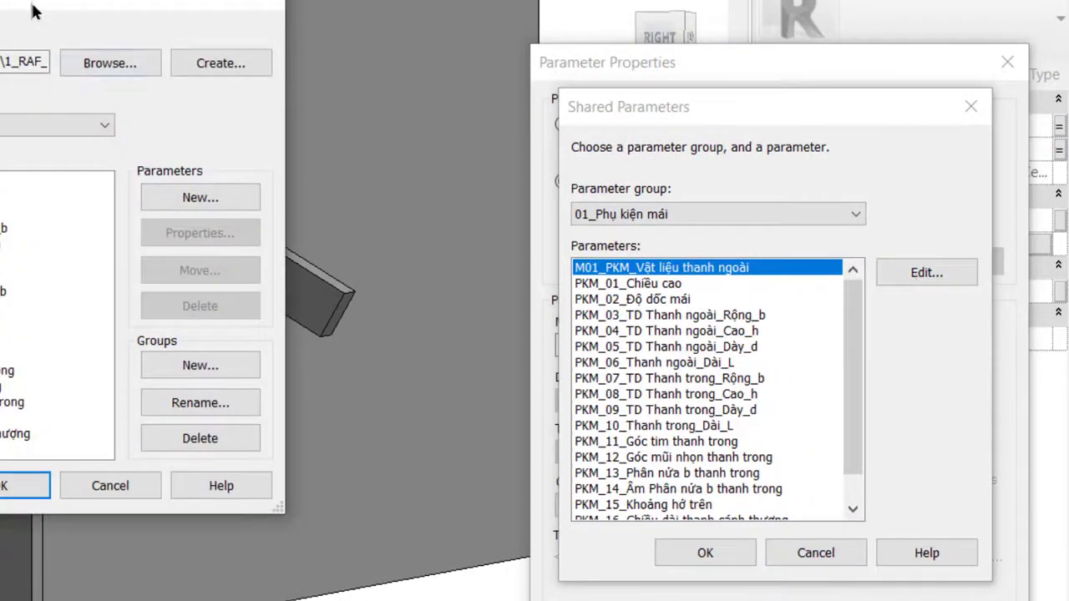
pyautogui.moveTo(33, 9); pyautogui.dragTo(808, 56)
# - Define shared parameter M02_PKM_Vật liệu thanh trong of type Material in the shared file
pyautogui.click(979, 242)
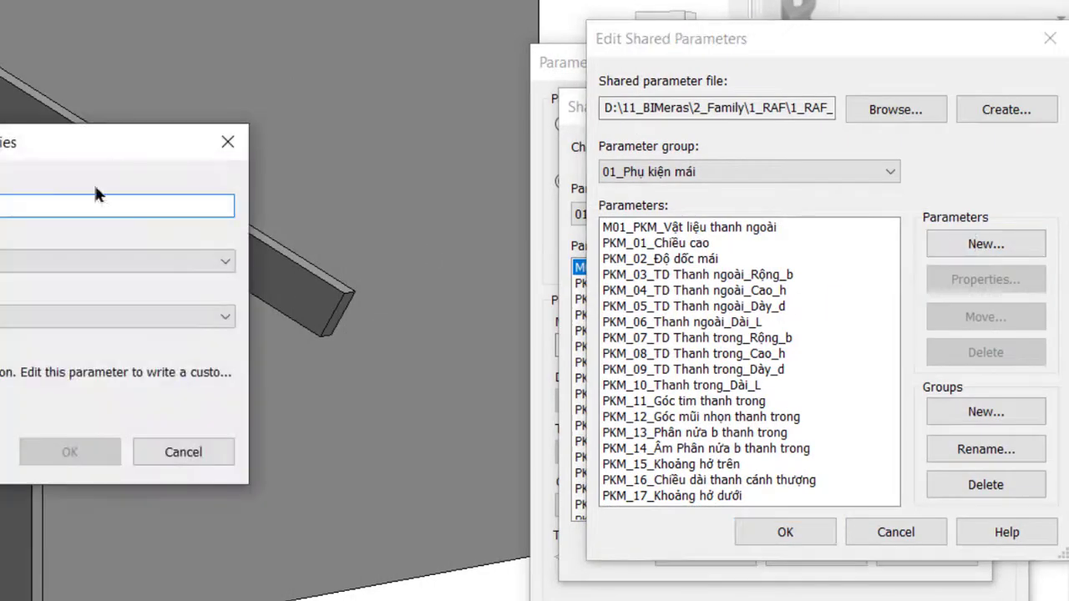
pyautogui.moveTo(75, 154); pyautogui.dragTo(783, 278)
pyautogui.write('M')
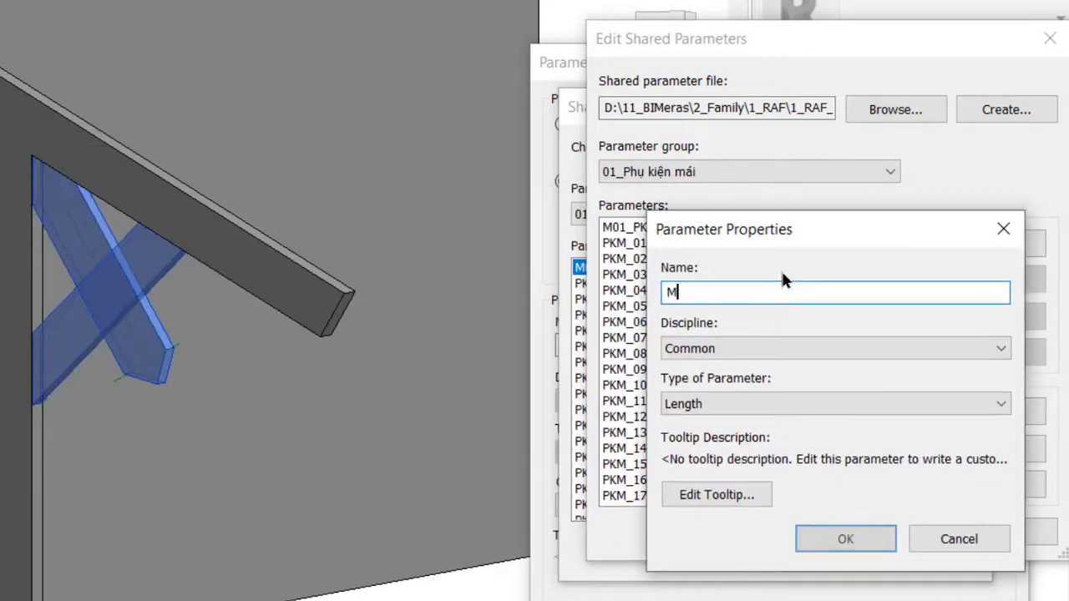
pyautogui.write('02_PKM')
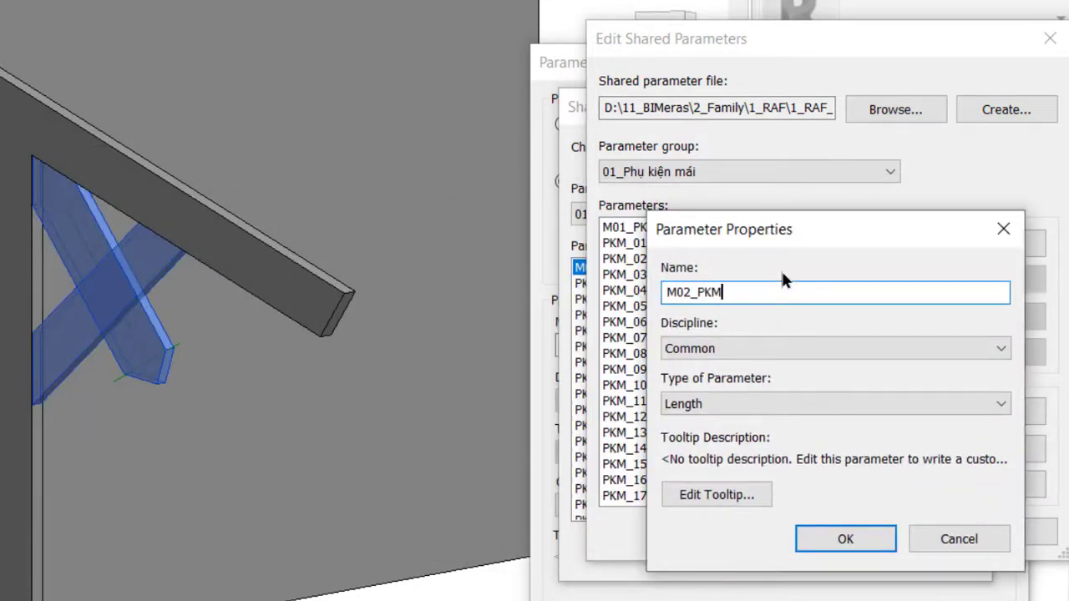
pyautogui.write('_Vật liệu thành trong')
pyautogui.click(777, 403)
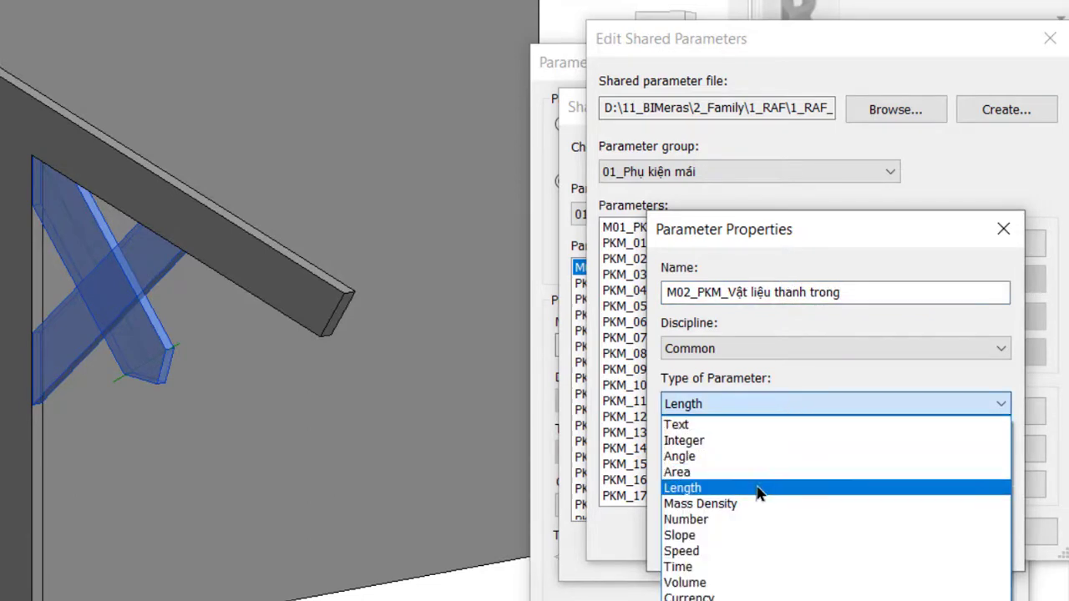
pyautogui.press('Down')
pyautogui.press('Down')
pyautogui.press('Down')
pyautogui.press('Down')
pyautogui.press('Return')
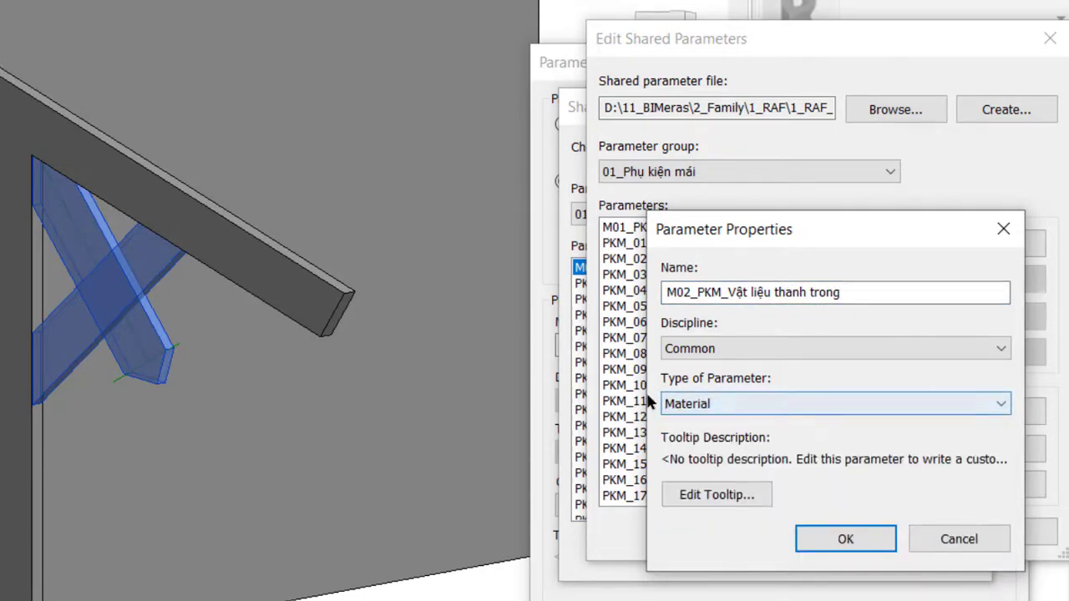
pyautogui.click(846, 539)
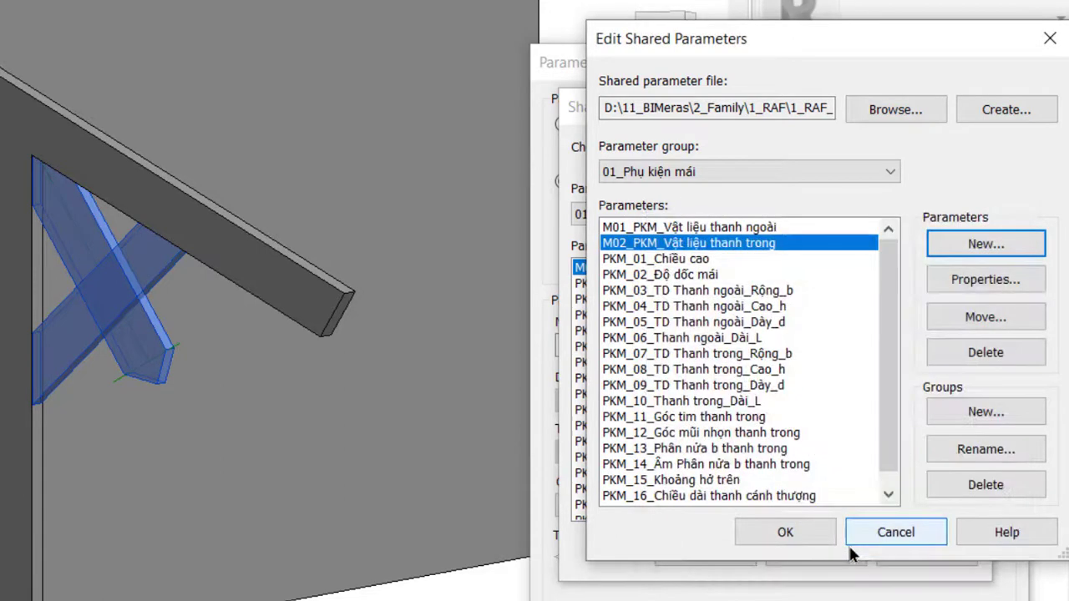
pyautogui.click(798, 535)
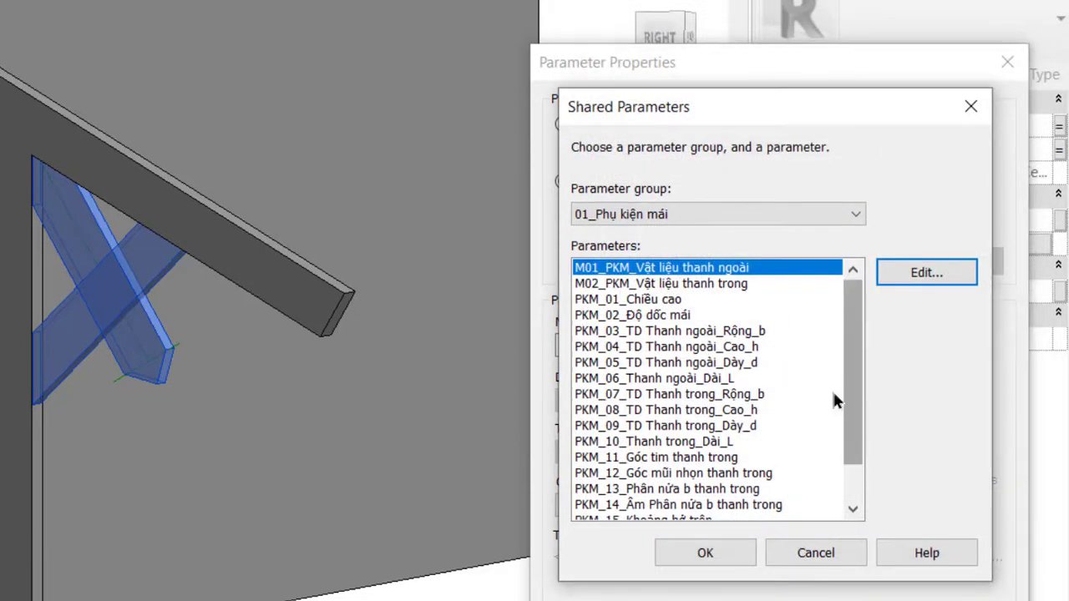
# - Associate both pieces' material with M02_PKM_Vật liệu thanh trong, then check the brace selection
pyautogui.click(723, 287)
pyautogui.click(724, 286)
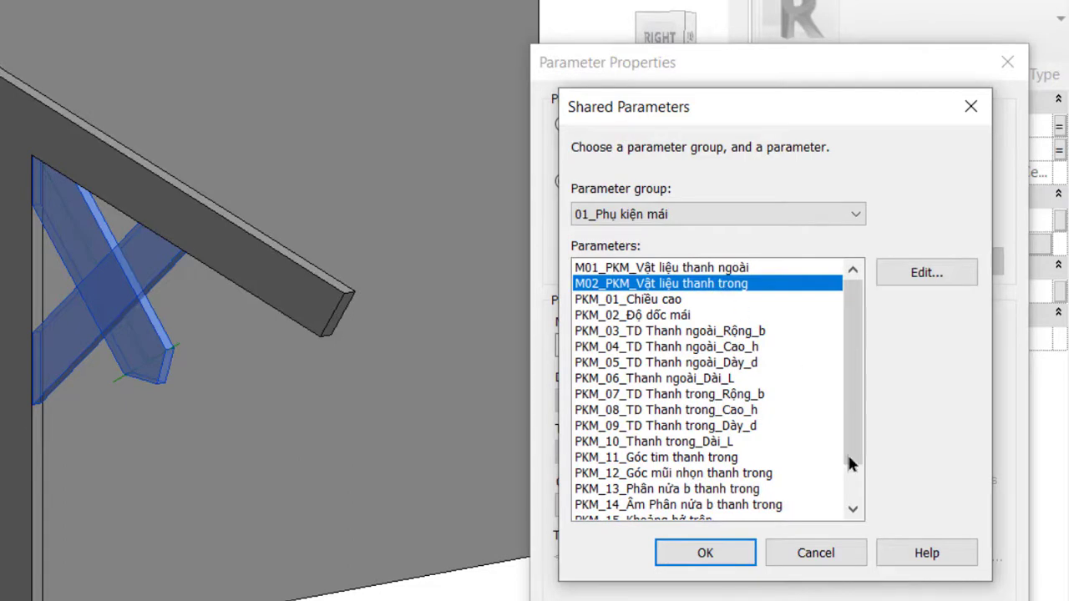
pyautogui.click(726, 548)
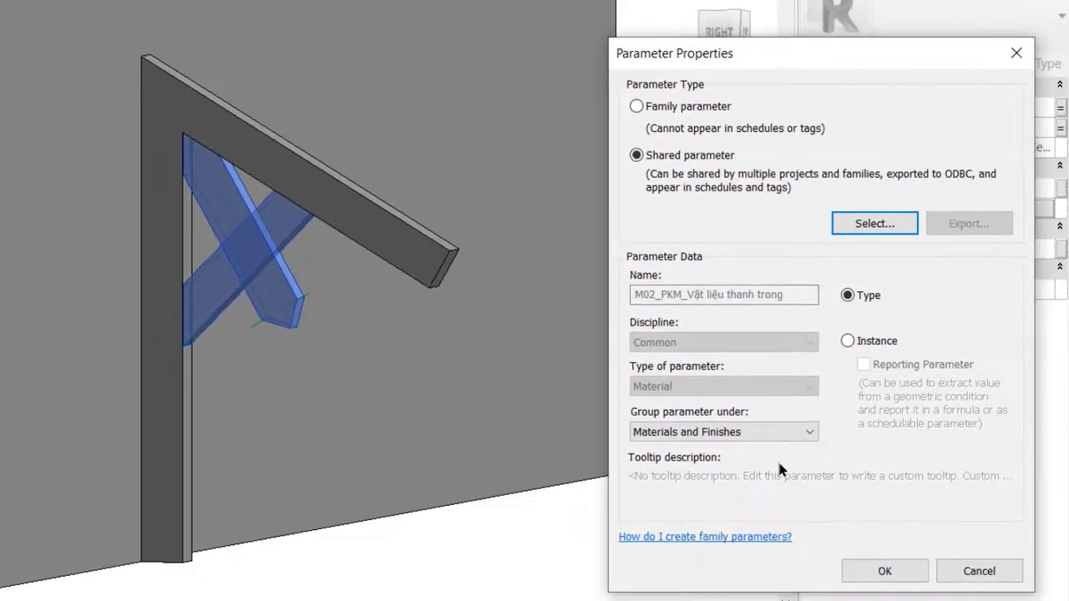
pyautogui.click(884, 571)
pyautogui.click(879, 455)
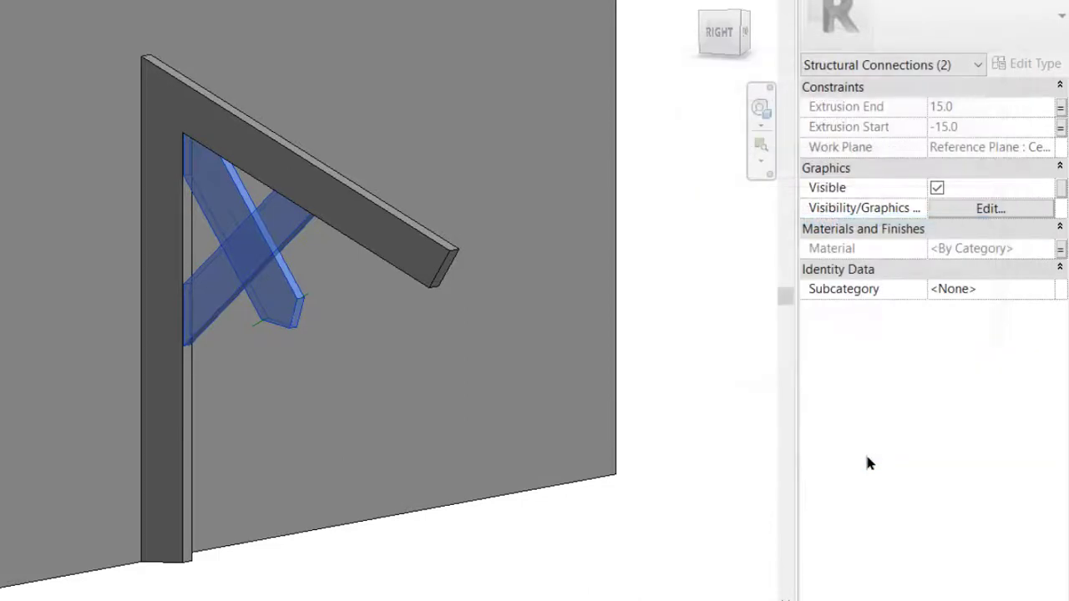
pyautogui.press('Escape')
pyautogui.click(286, 240)
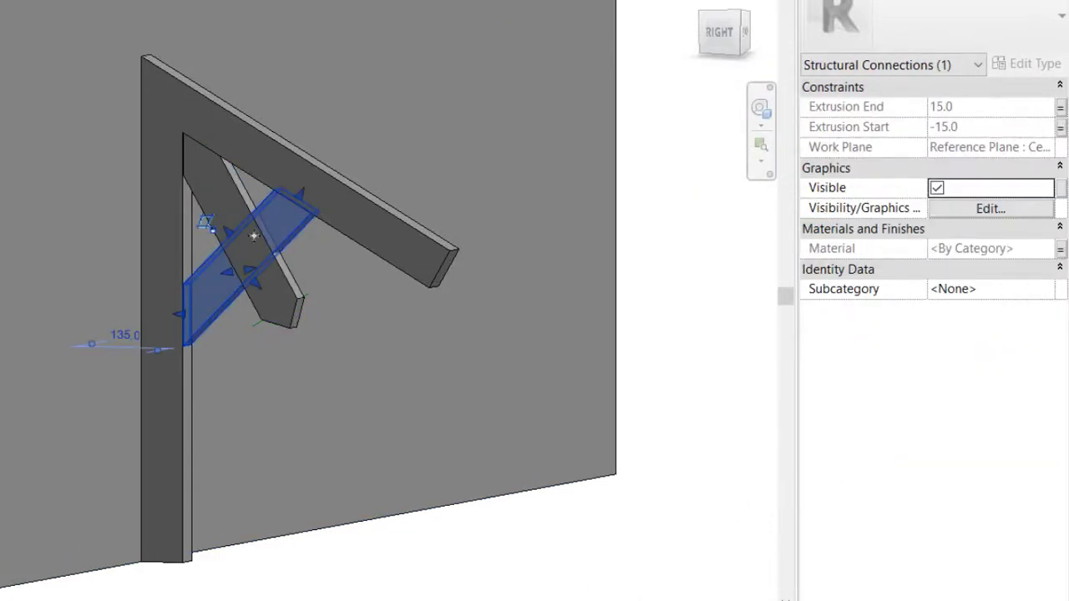
pyautogui.click(571, 532)
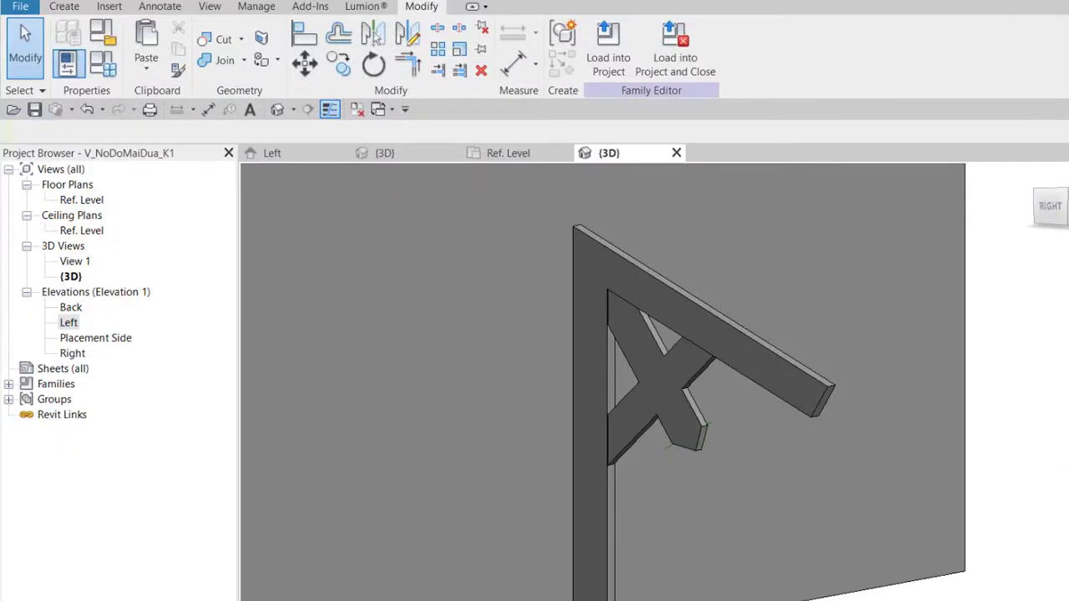
# - In Family Types, review the Dimensions group and add new type 600x700mm_30°
pyautogui.click(98, 75)
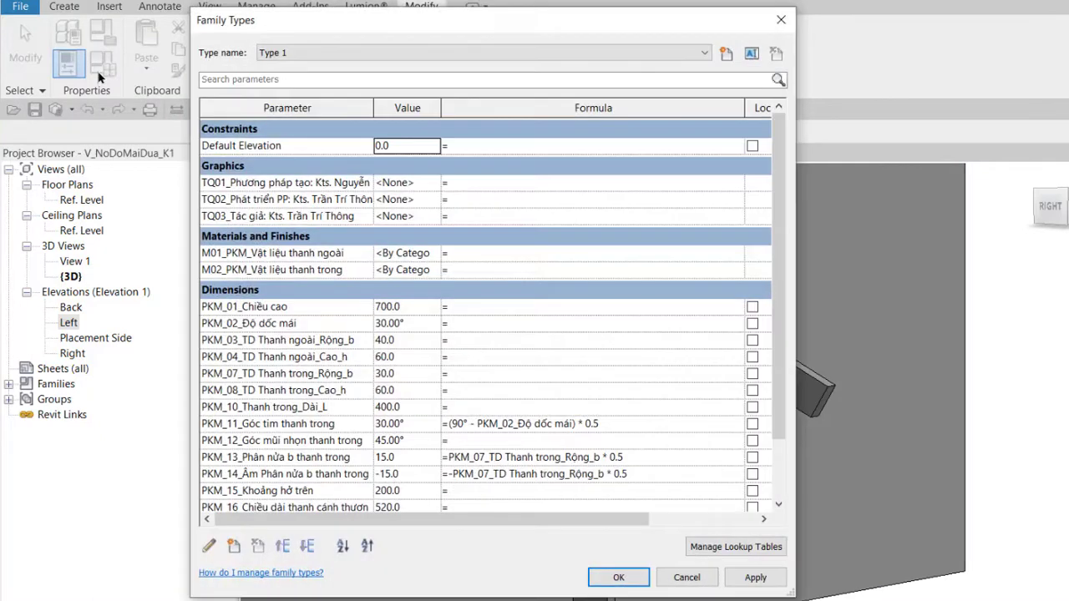
pyautogui.scroll(-2, 250, 207)
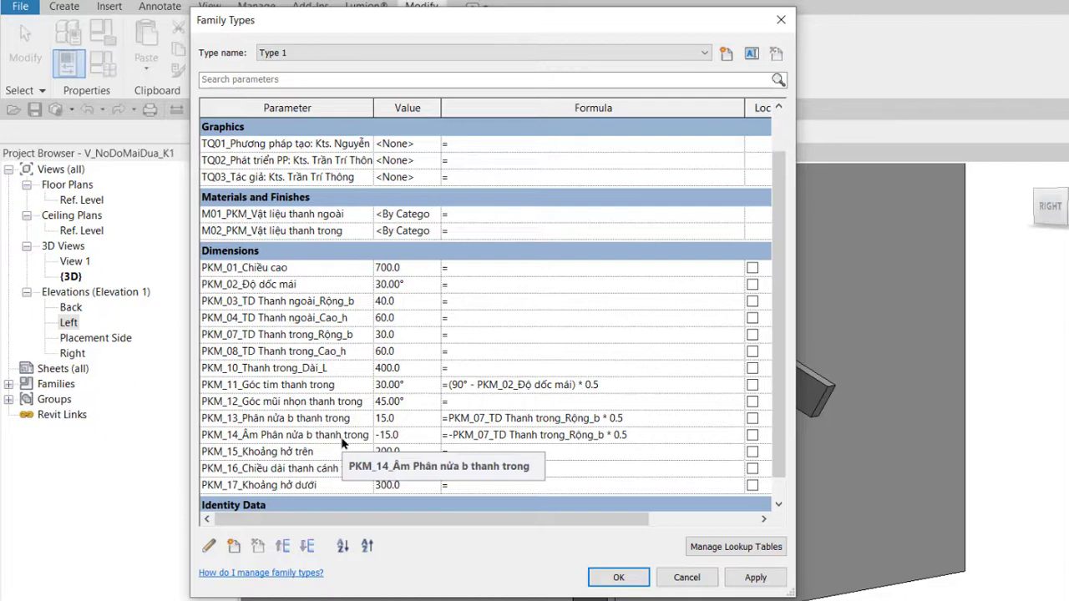
pyautogui.click(329, 251)
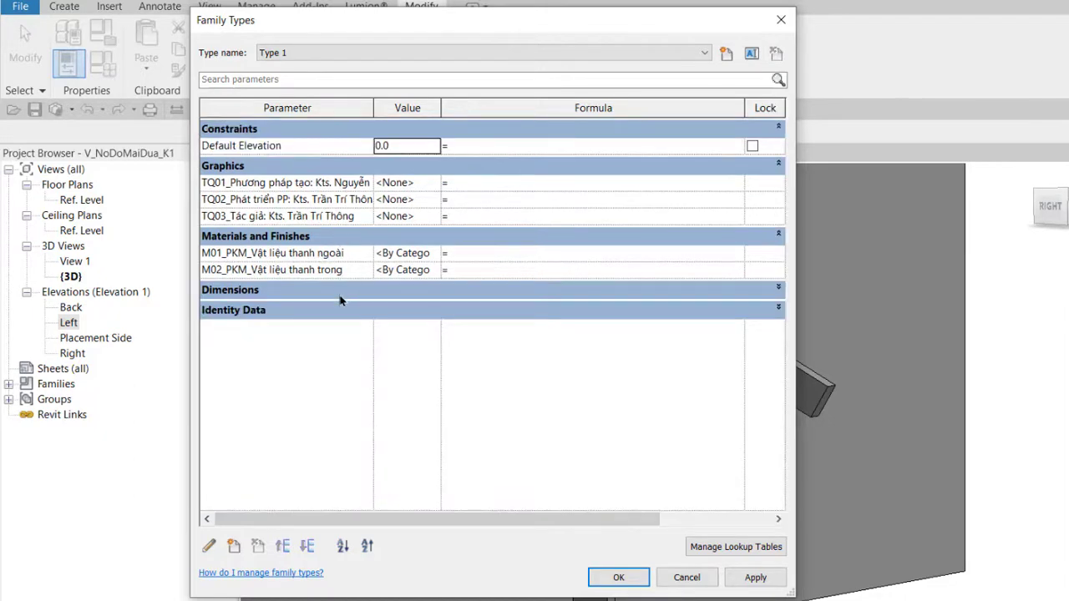
pyautogui.click(339, 290)
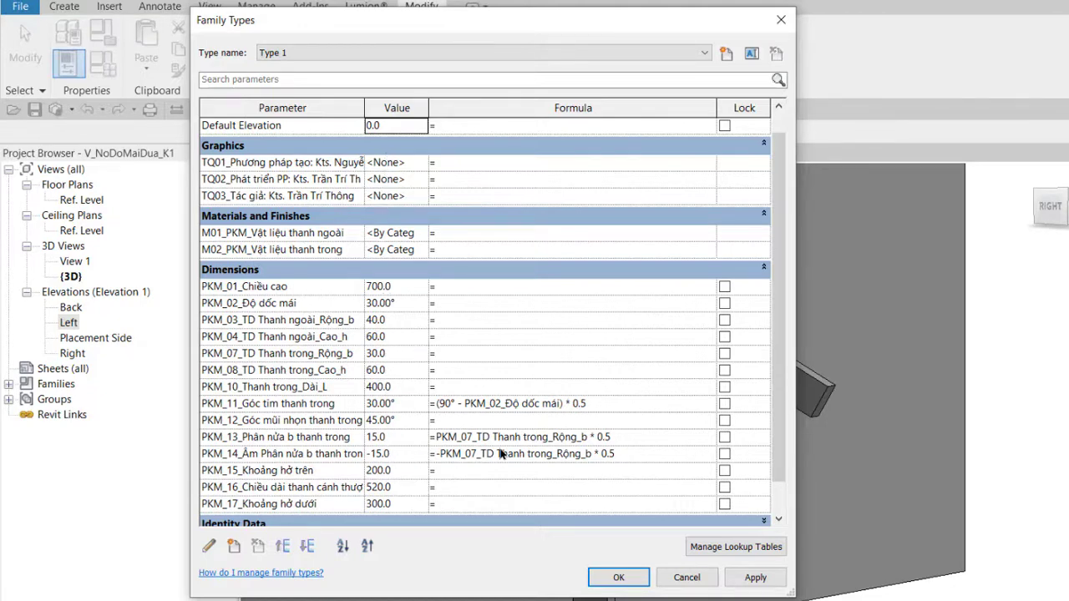
pyautogui.click(725, 54)
pyautogui.write('6')
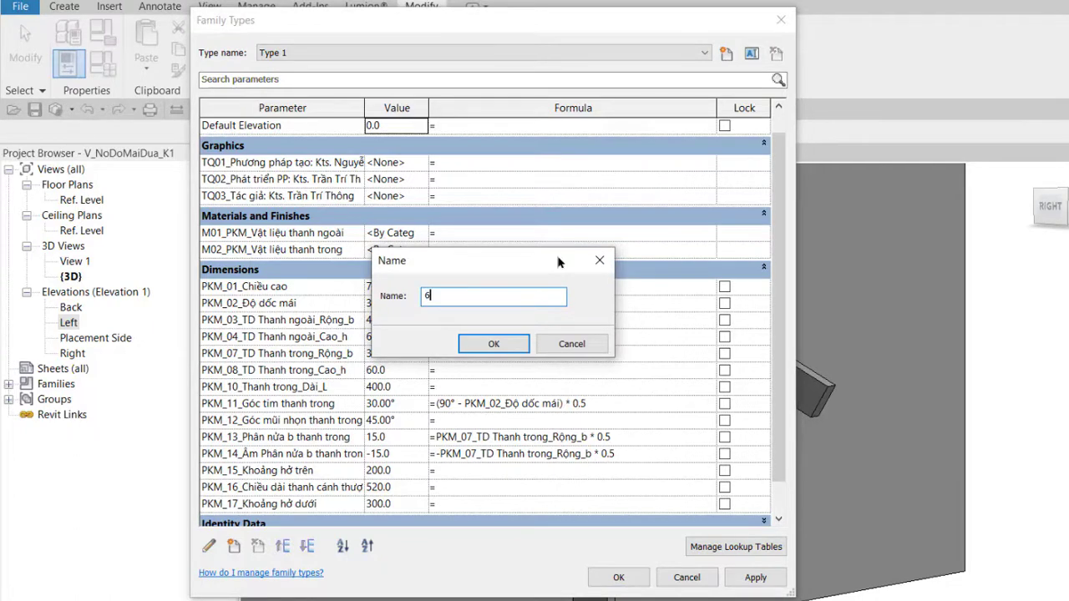
pyautogui.write('00x700mm_30°')
pyautogui.click(512, 350)
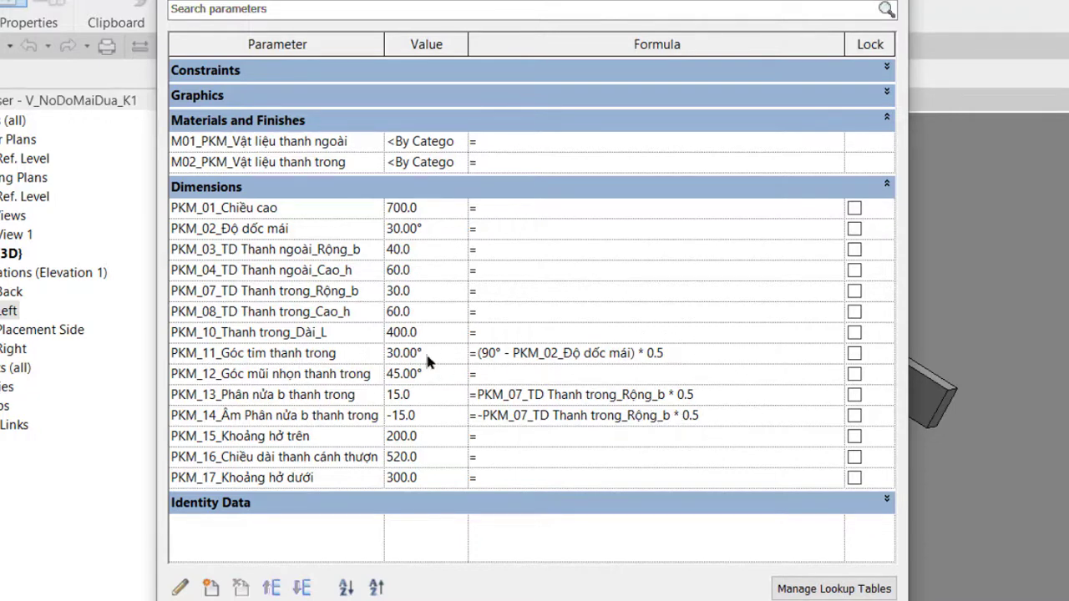
# - Regroup the PKM_11_Góc tim thanh trong parameter under Overall Legend
pyautogui.click(350, 354)
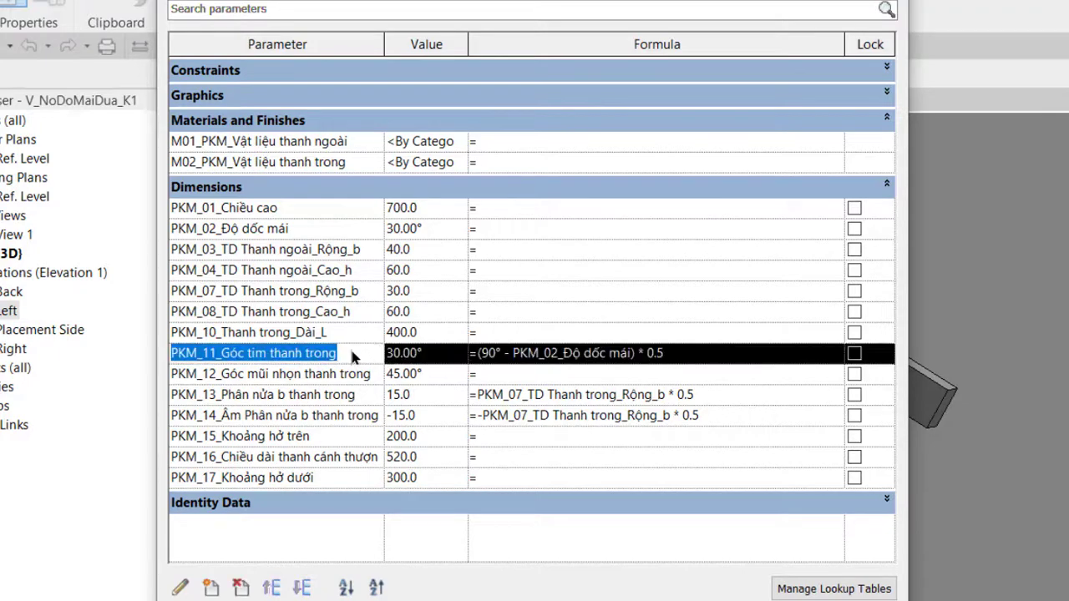
pyautogui.click(182, 587)
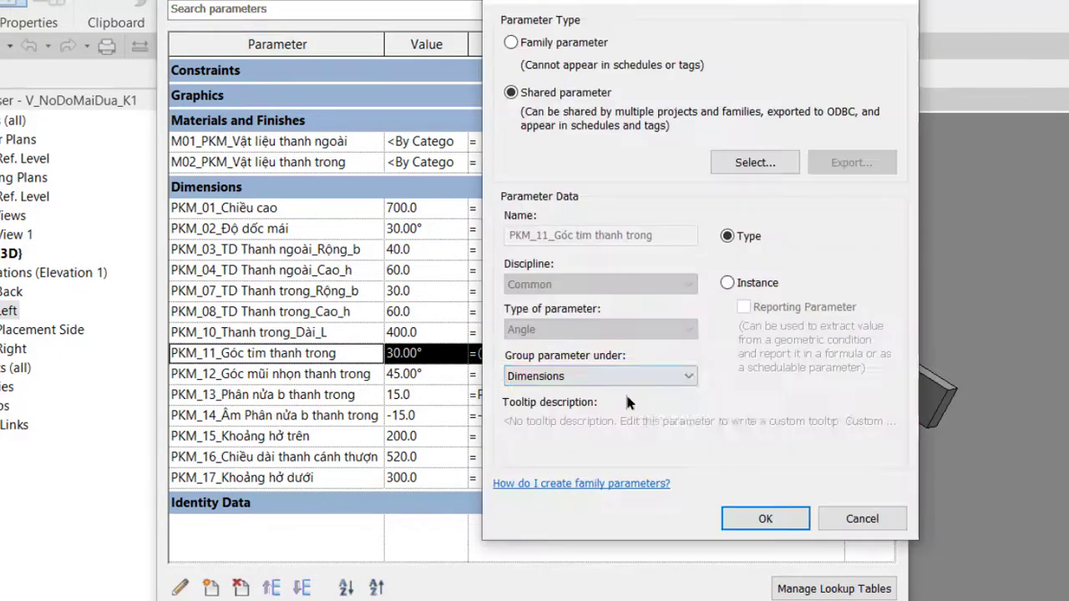
pyautogui.click(622, 378)
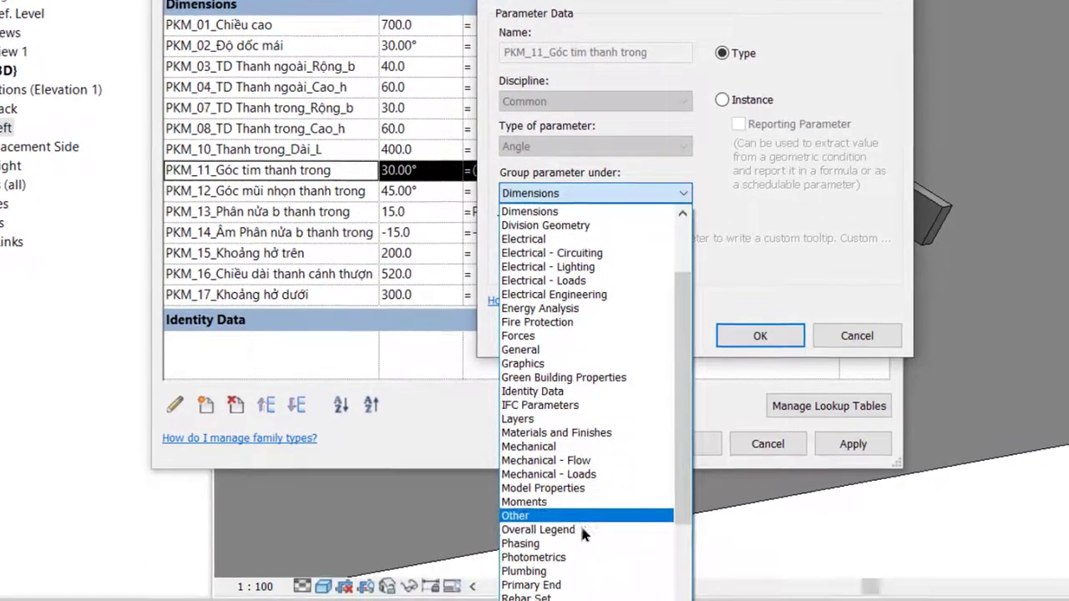
pyautogui.click(580, 523)
pyautogui.click(756, 334)
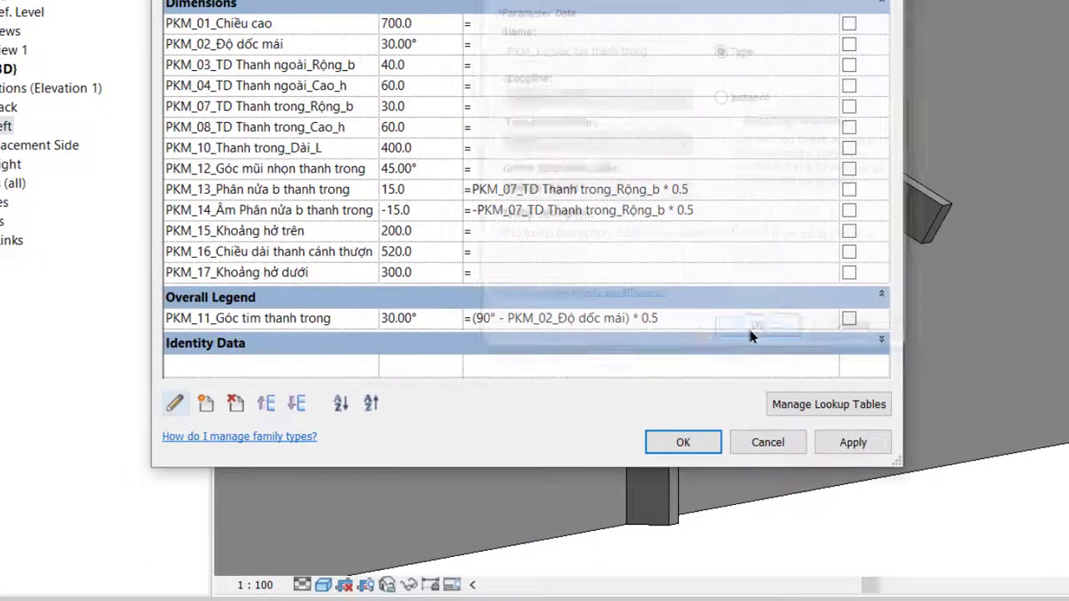
# - Move PKM_13 and PKM_14 into the Overall Legend parameter group
pyautogui.click(344, 190)
pyautogui.click(174, 405)
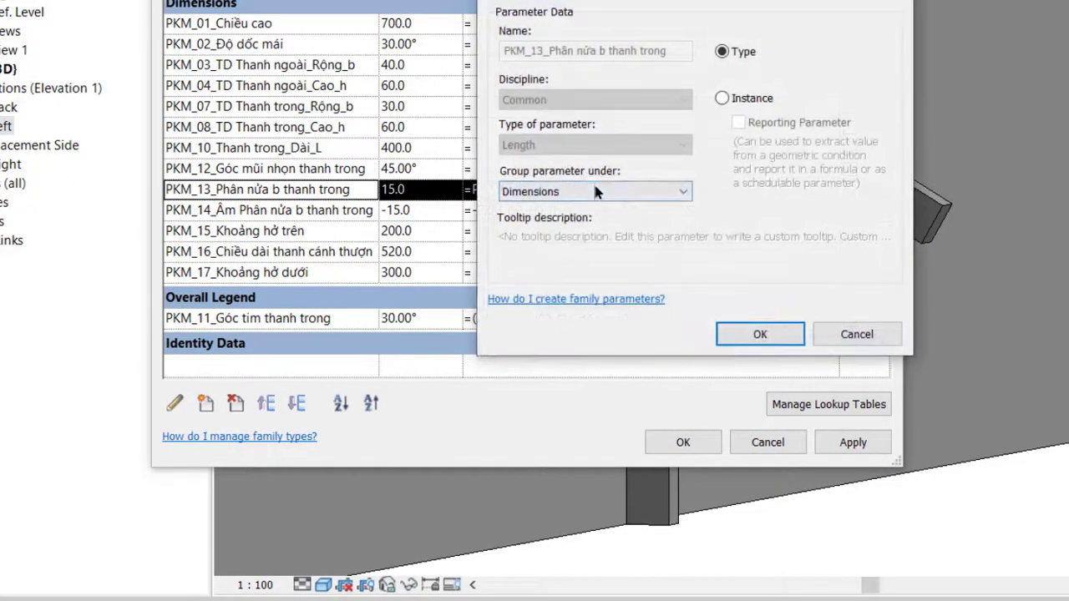
pyautogui.click(595, 191)
pyautogui.click(551, 528)
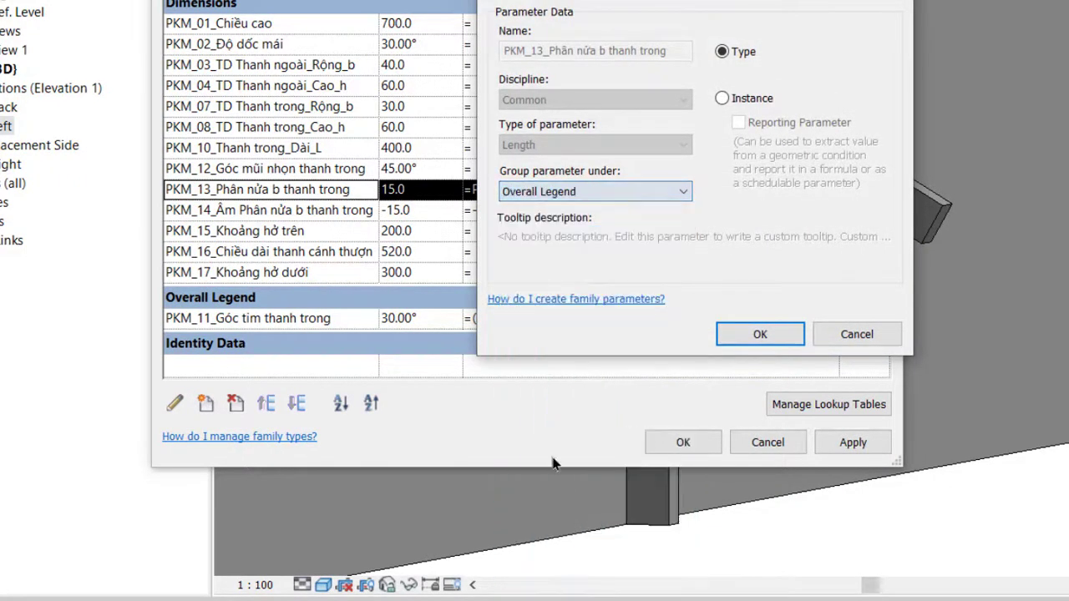
pyautogui.click(733, 337)
pyautogui.click(502, 191)
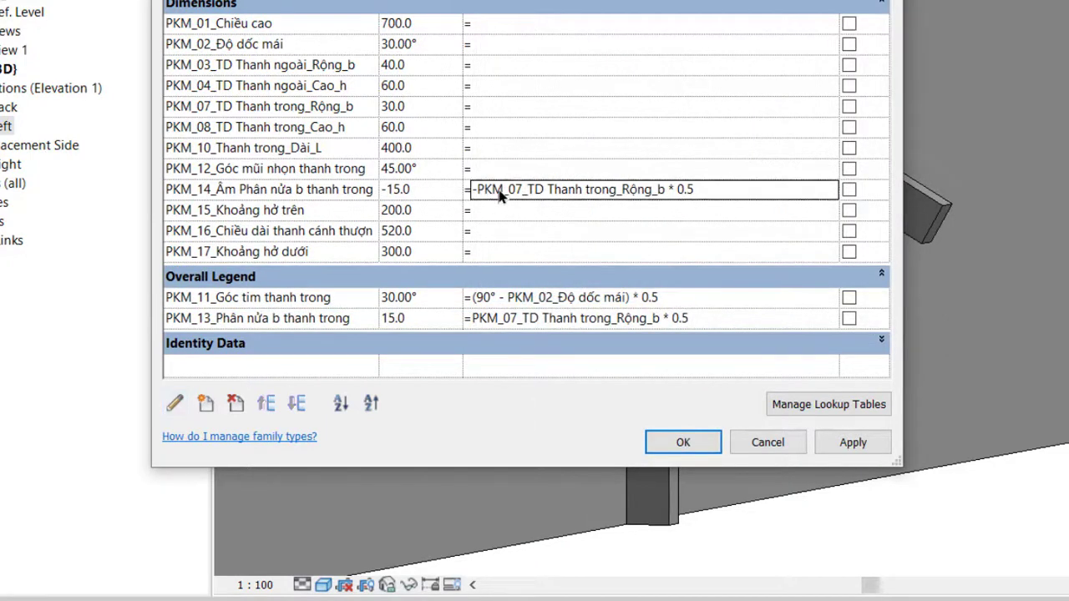
pyautogui.click(177, 404)
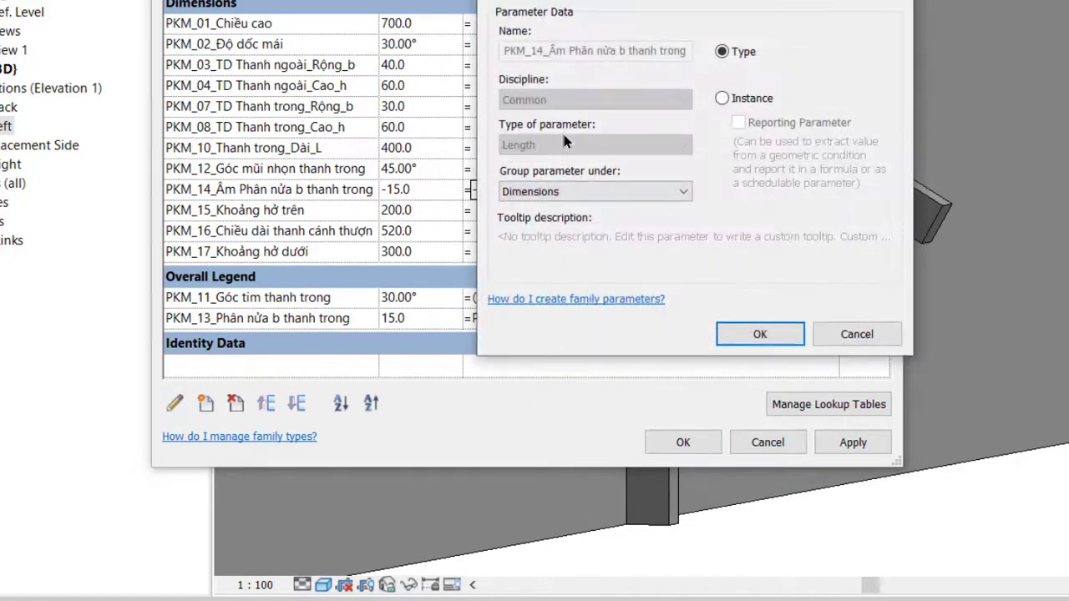
pyautogui.click(589, 190)
pyautogui.click(513, 409)
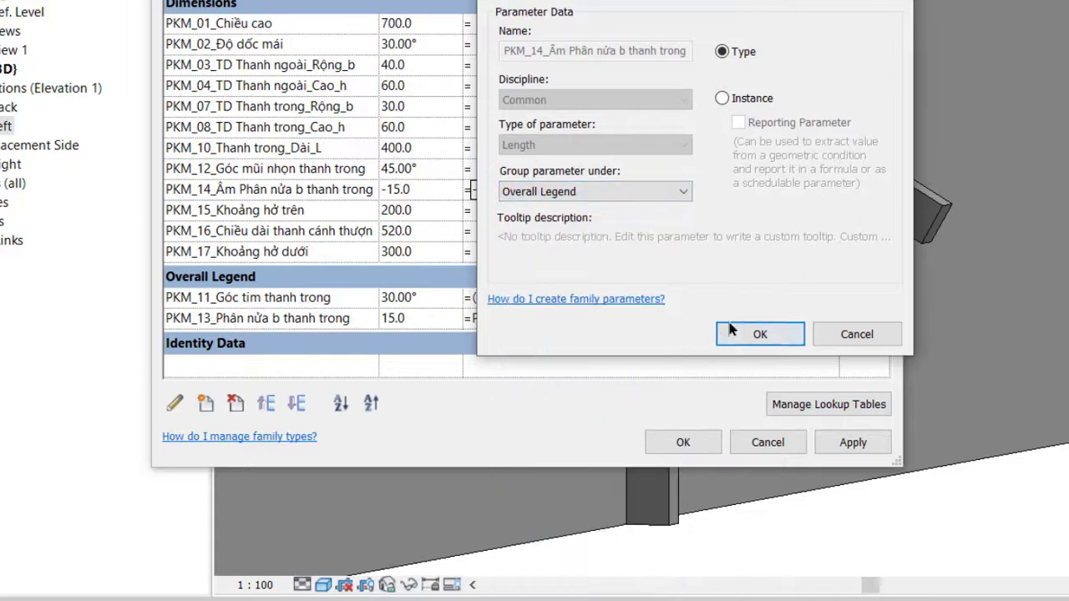
pyautogui.click(732, 332)
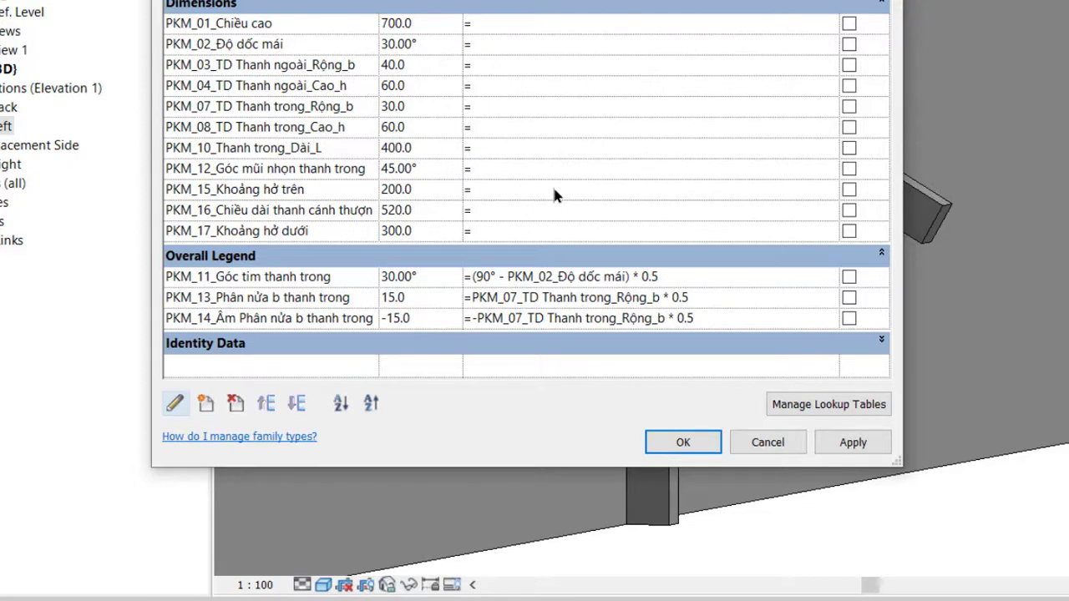
# - Regroup PKM_12 under the Data group
pyautogui.click(350, 171)
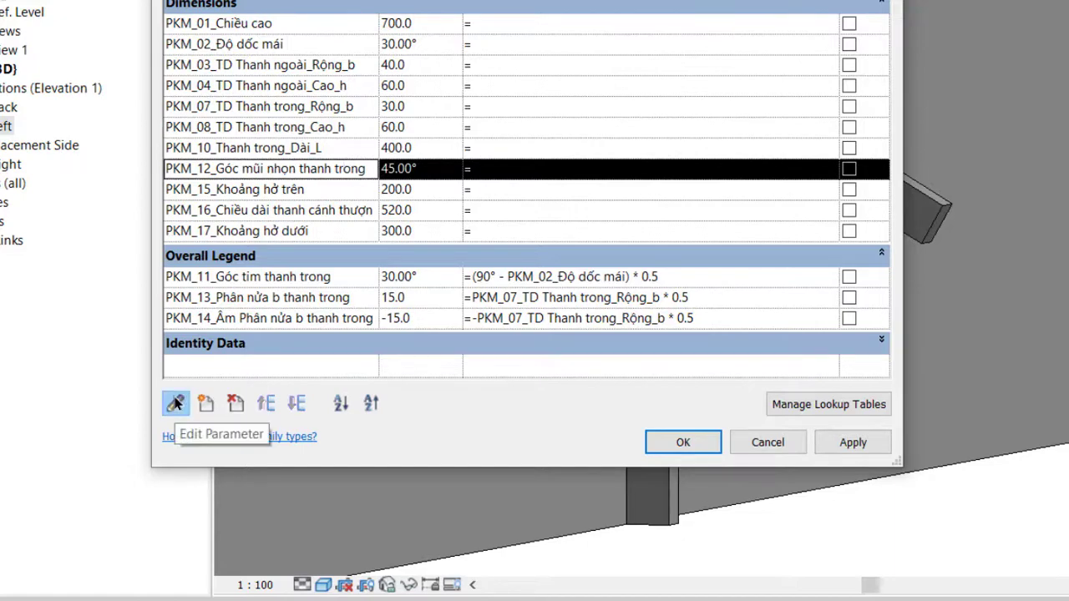
pyautogui.click(174, 403)
pyautogui.click(574, 194)
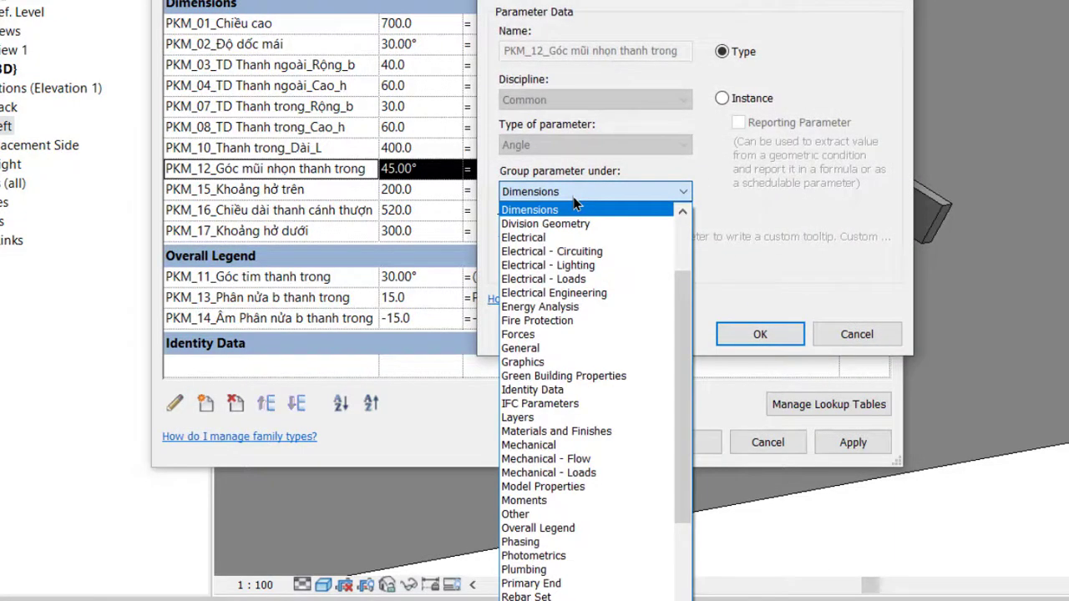
pyautogui.scroll(3, 579, 283)
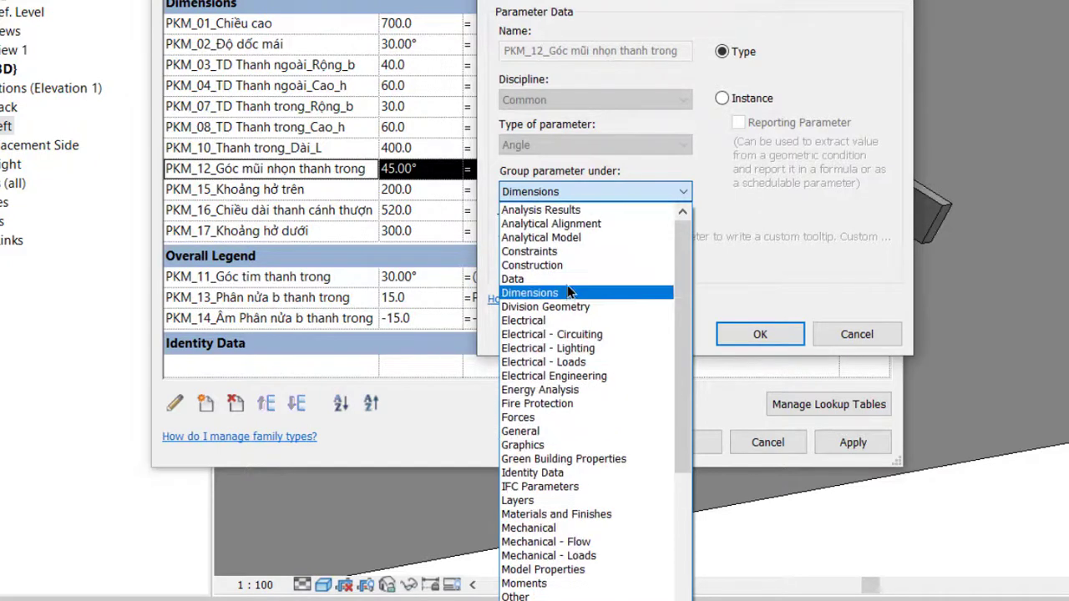
pyautogui.click(567, 278)
pyautogui.click(756, 334)
# - Move PKM_15_Khoảng hở trên and PKM_17_Khoảng hở dưới into the Data group
pyautogui.click(326, 167)
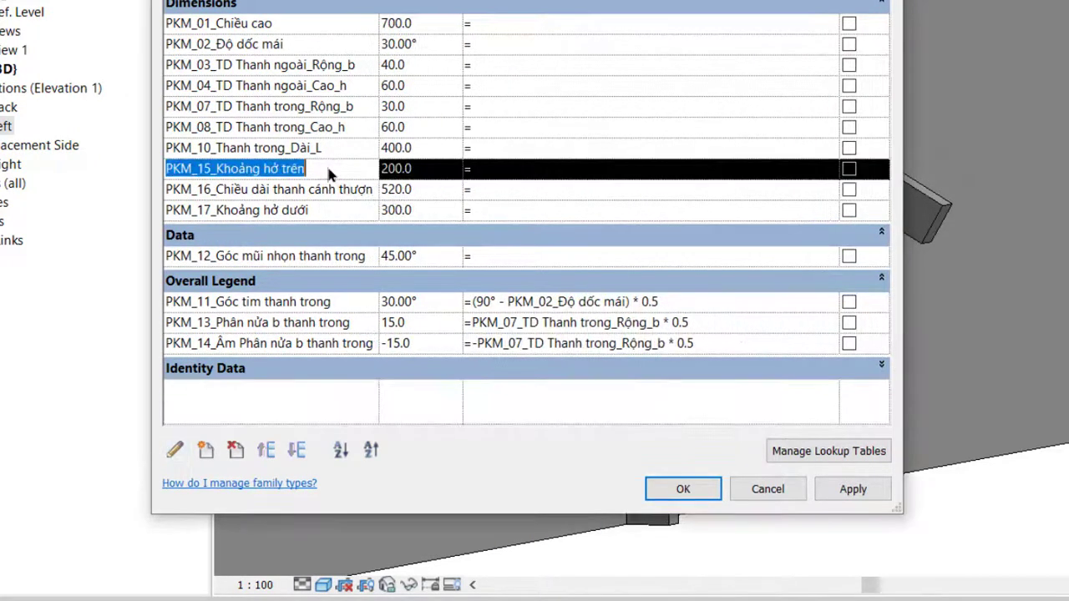
pyautogui.click(174, 450)
pyautogui.click(558, 192)
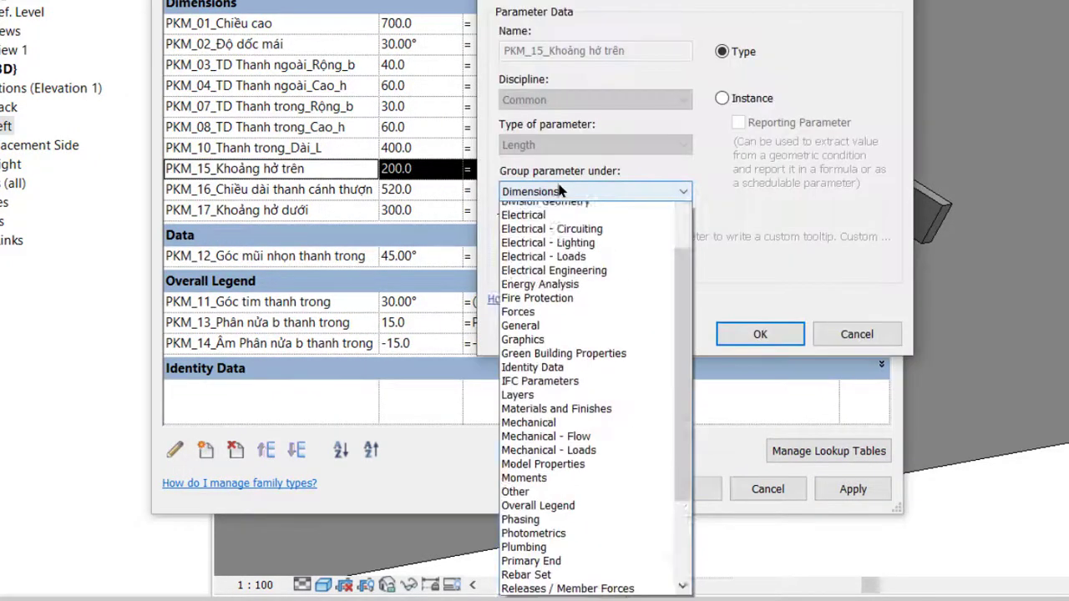
pyautogui.scroll(1, 568, 301)
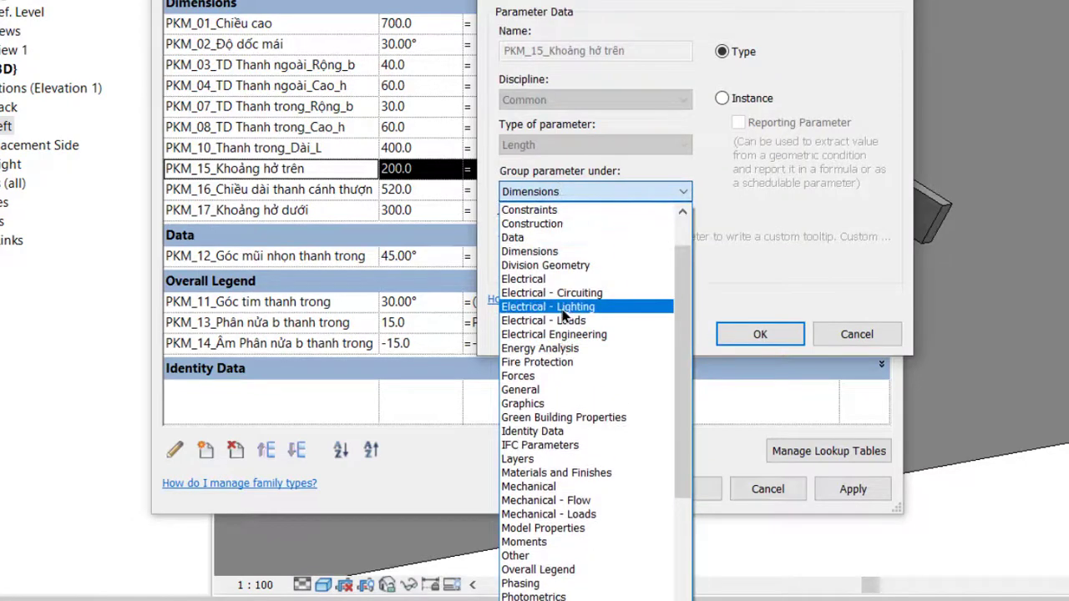
pyautogui.click(522, 237)
pyautogui.click(756, 334)
pyautogui.click(336, 187)
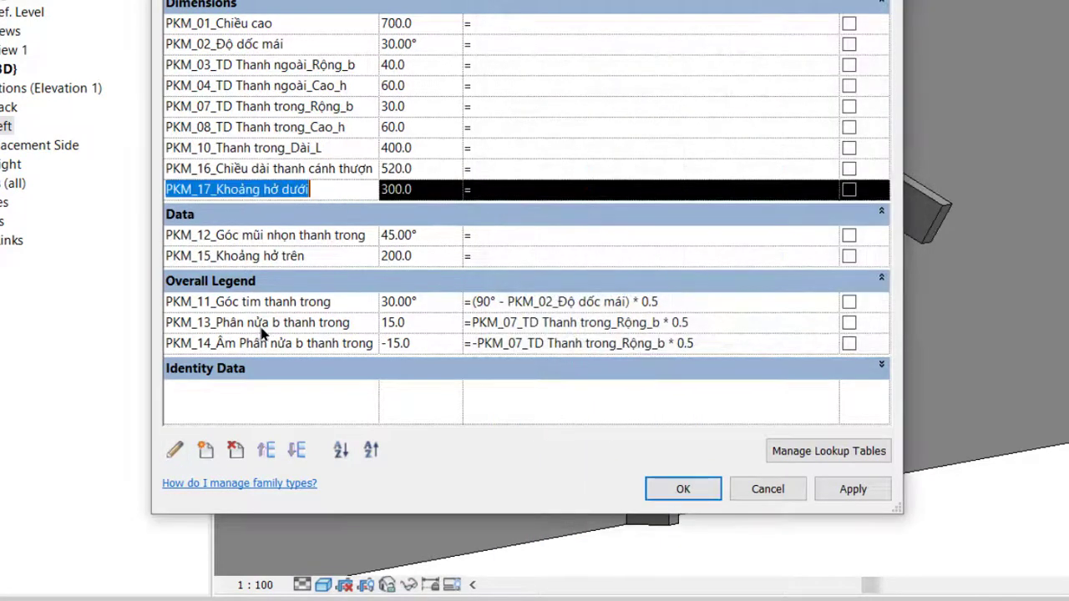
pyautogui.click(175, 450)
pyautogui.click(579, 188)
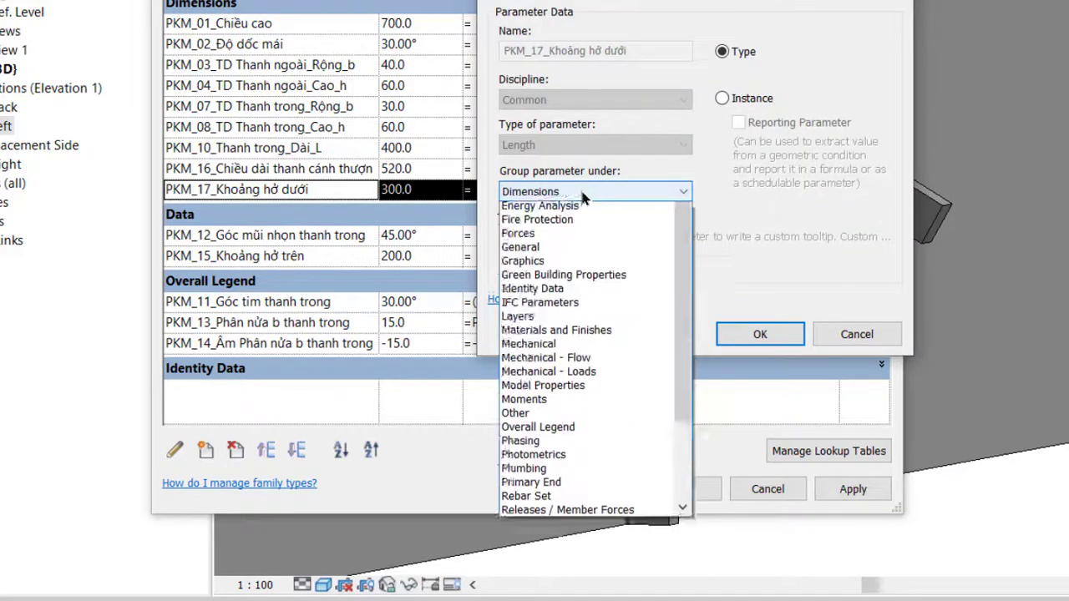
pyautogui.scroll(1, 543, 321)
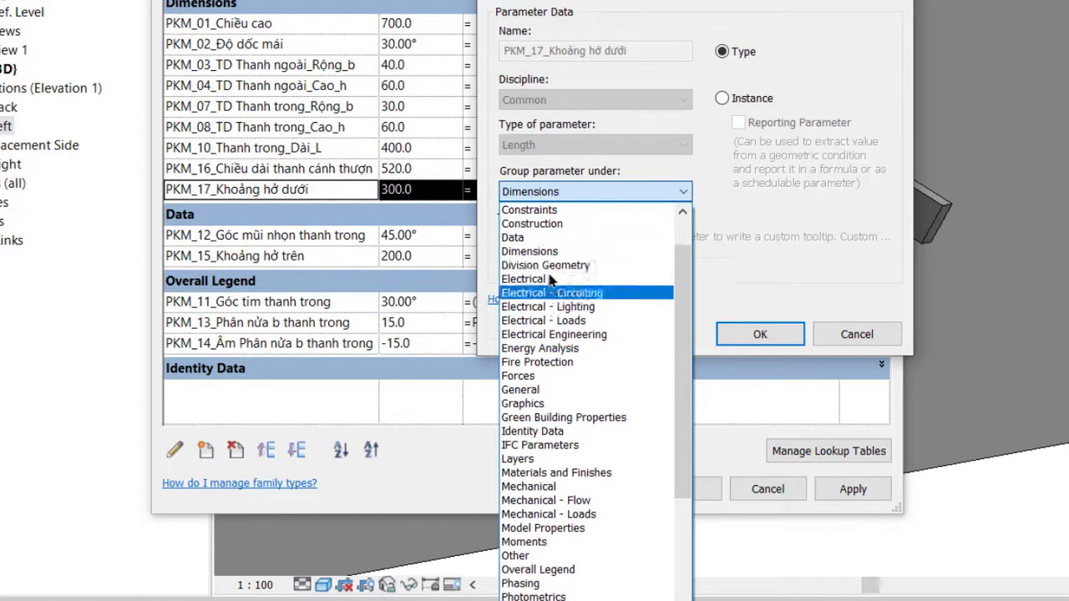
pyautogui.click(522, 237)
pyautogui.click(749, 327)
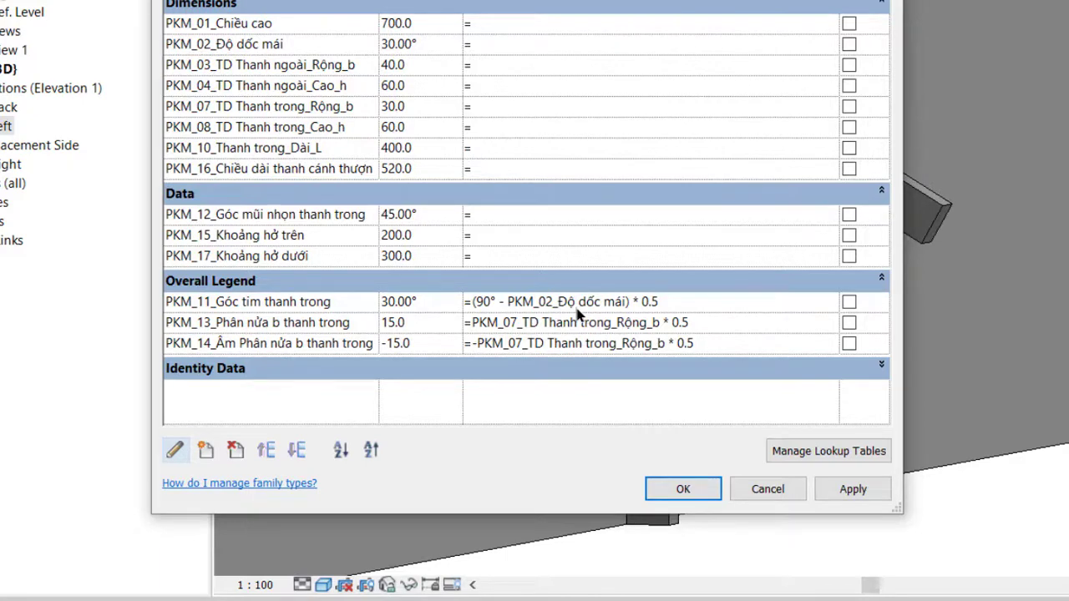
# - Regroup PKM_03 and PKM_04 from Dimensions to General
pyautogui.click(341, 71)
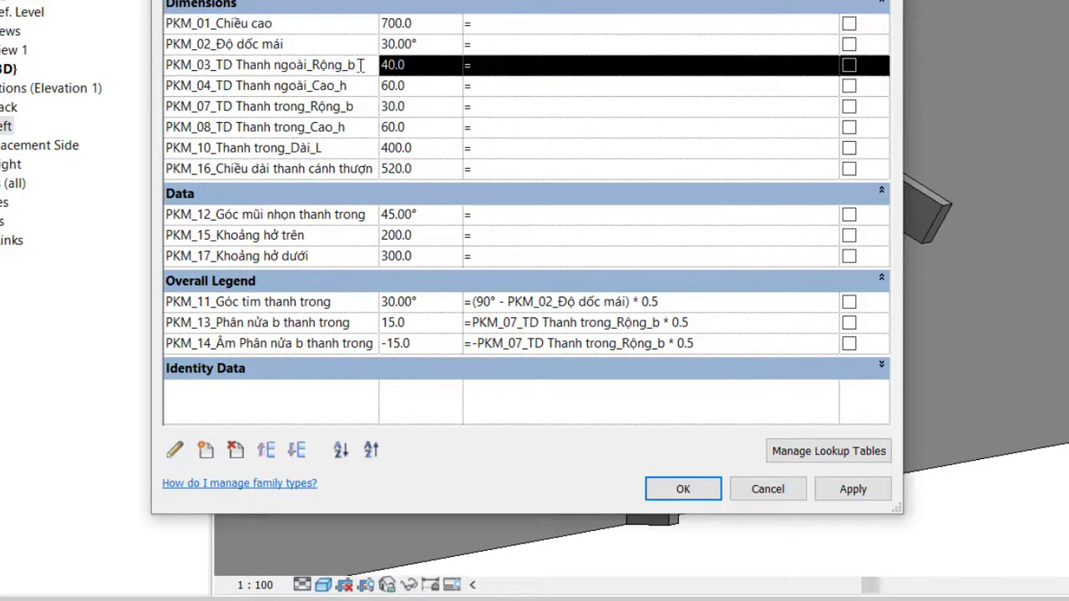
pyautogui.click(179, 448)
pyautogui.click(628, 191)
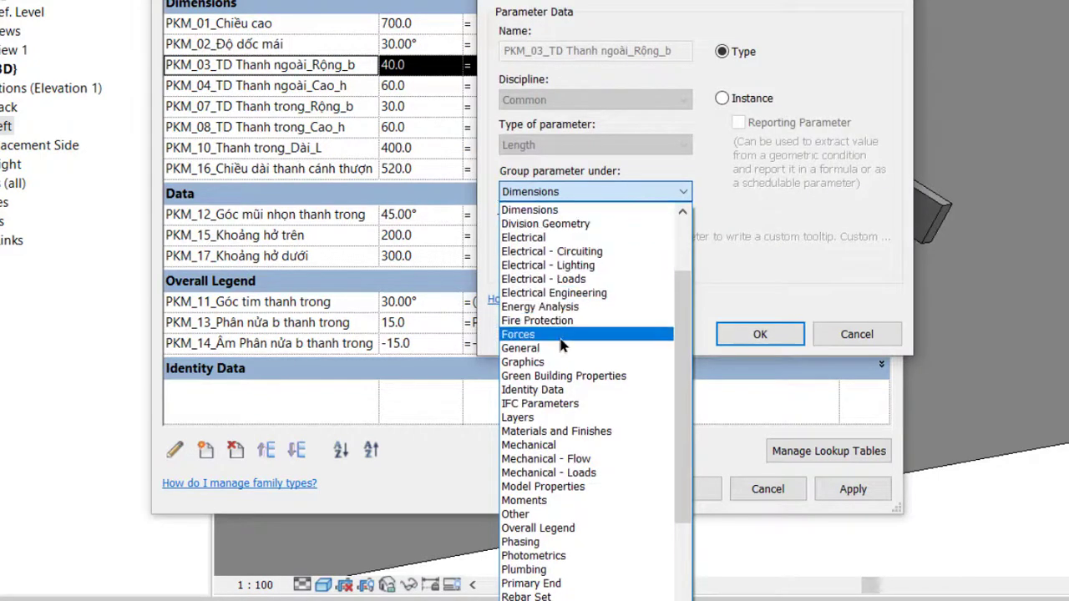
pyautogui.click(535, 348)
pyautogui.click(743, 334)
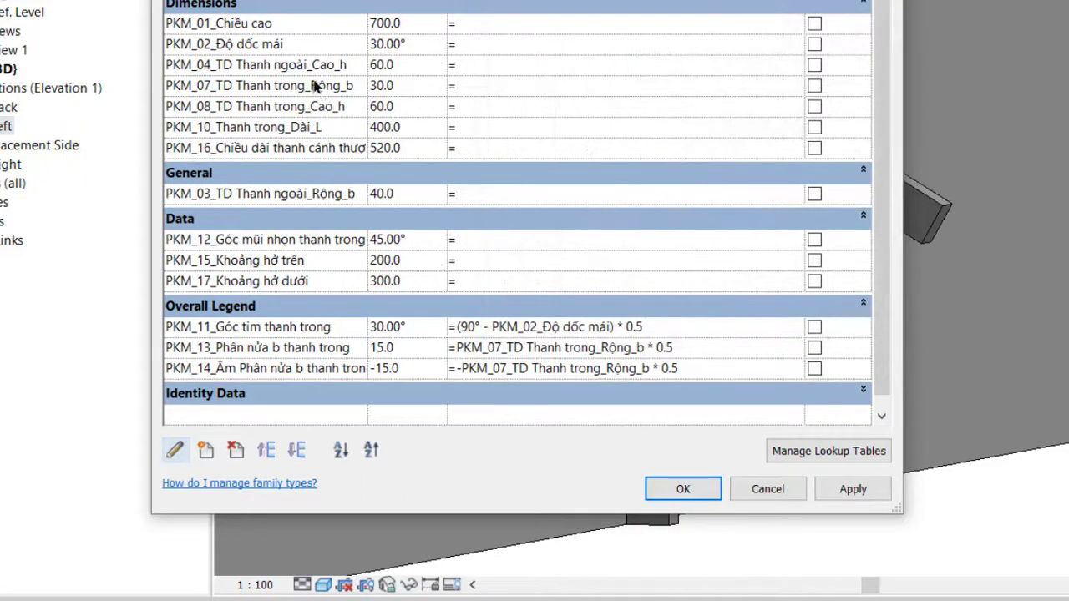
pyautogui.click(306, 68)
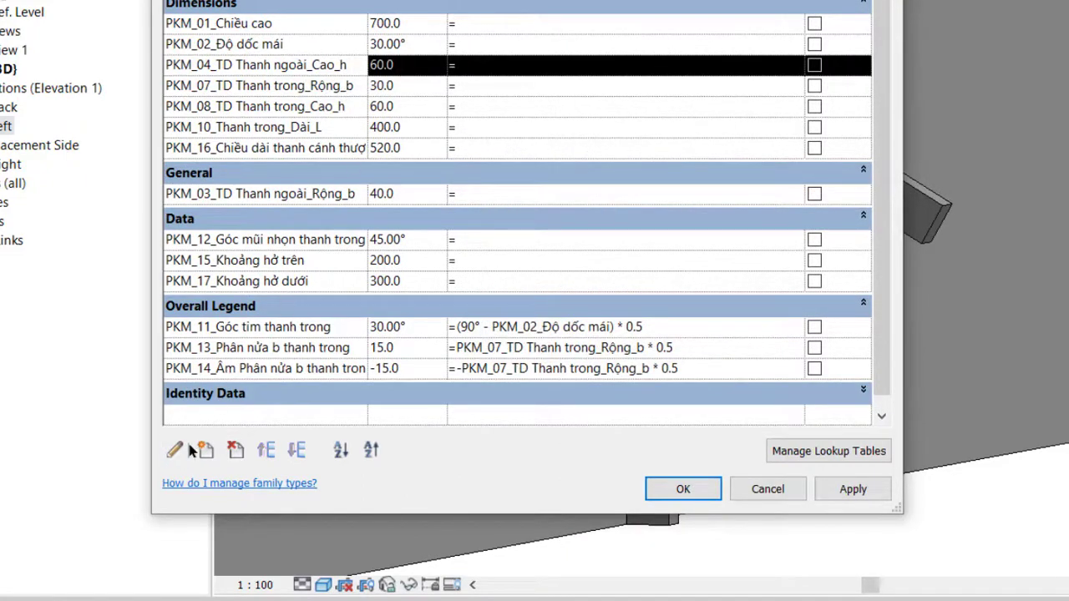
pyautogui.click(175, 450)
pyautogui.click(587, 187)
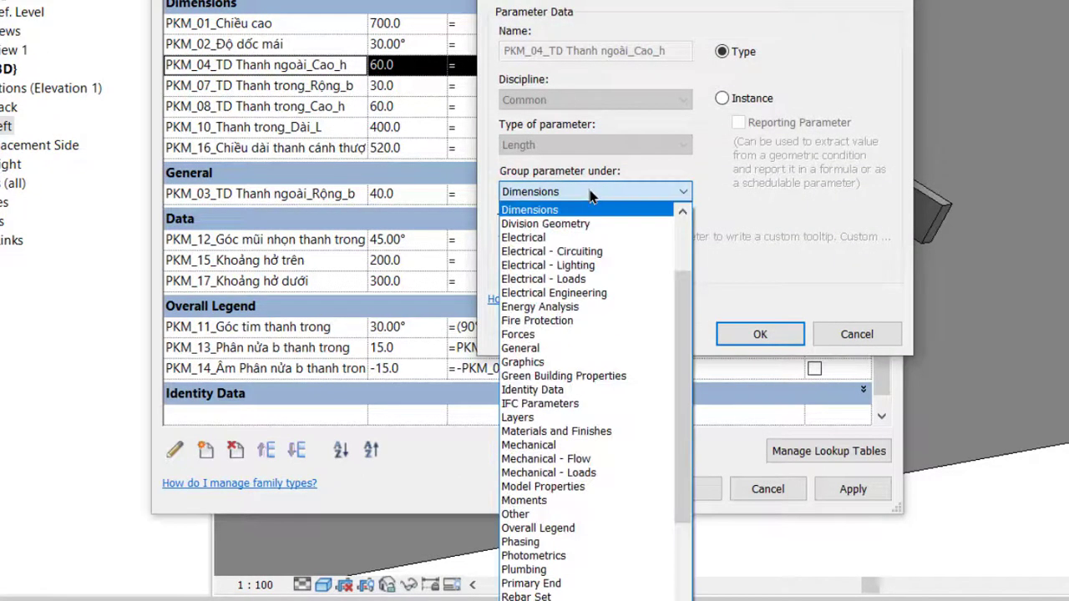
pyautogui.click(520, 348)
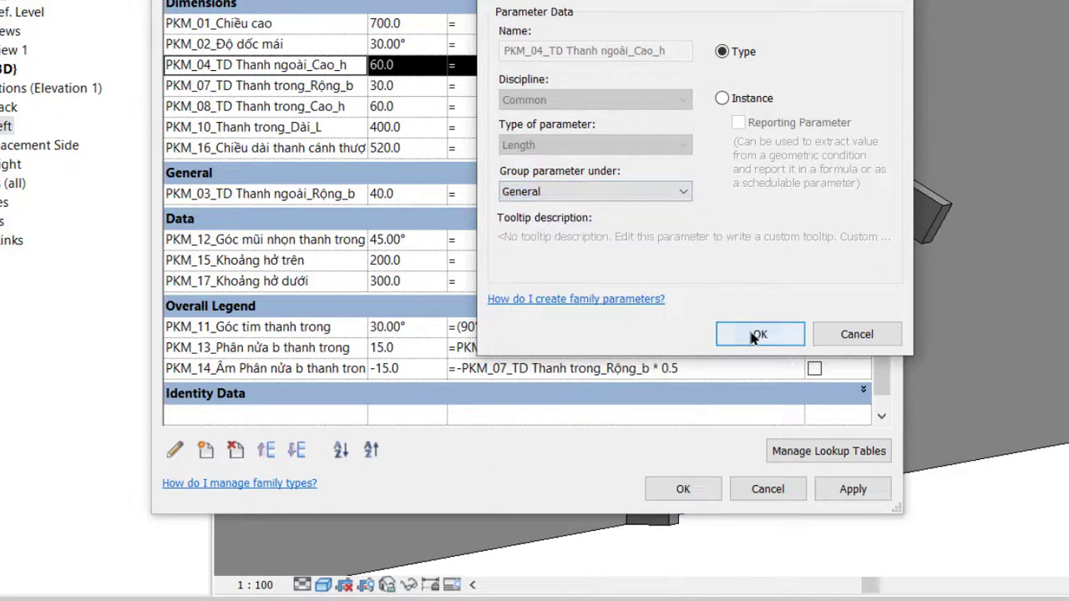
pyautogui.click(759, 334)
# - Regroup PKM_07 and PKM_08 from Dimensions to General
pyautogui.click(318, 67)
pyautogui.click(175, 449)
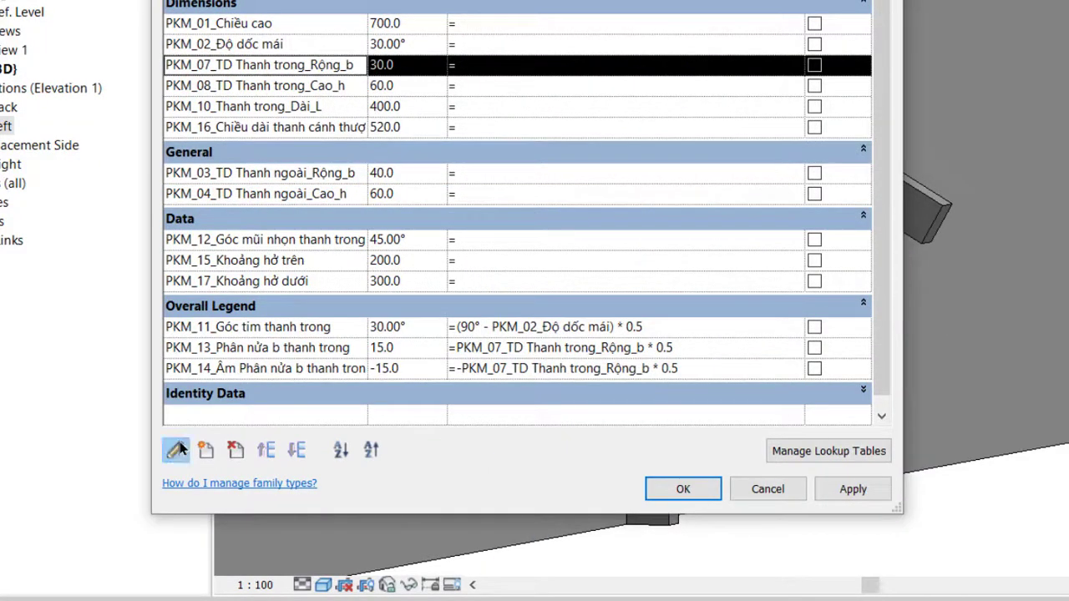
pyautogui.click(610, 187)
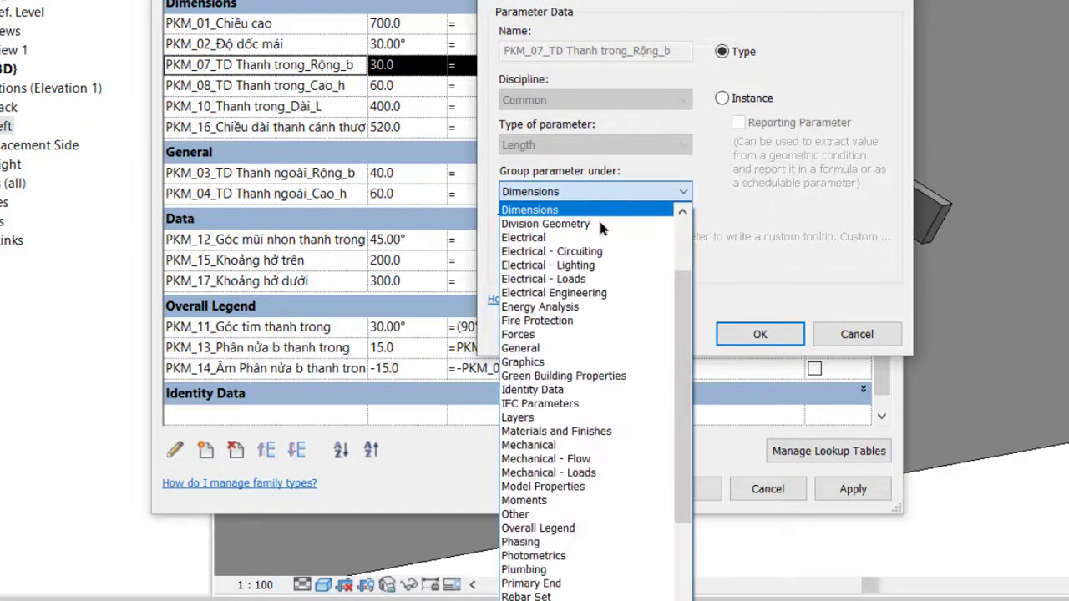
pyautogui.click(576, 348)
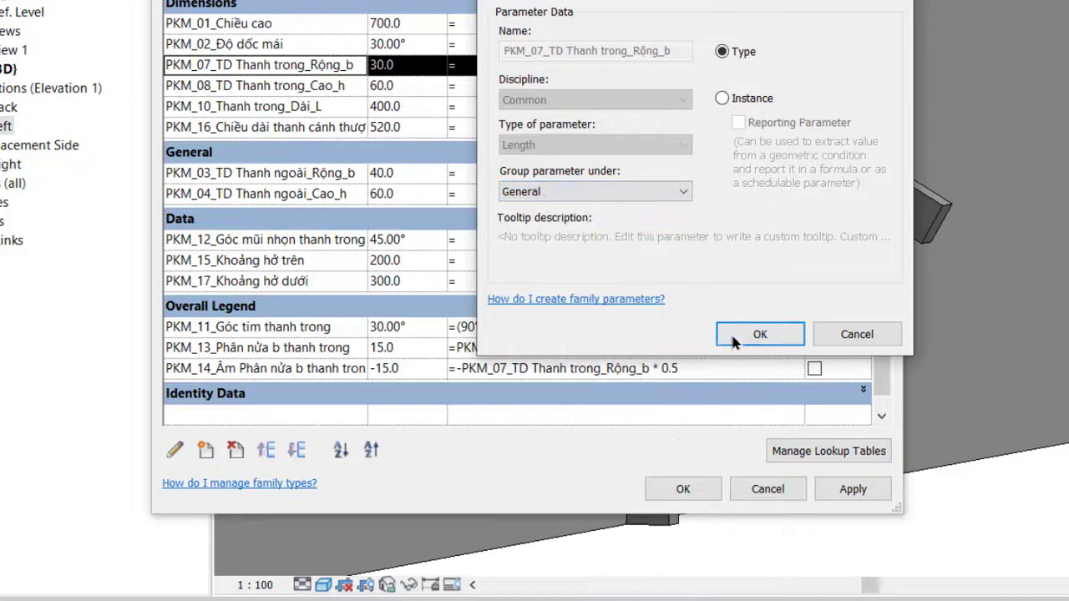
pyautogui.click(735, 334)
pyautogui.click(340, 70)
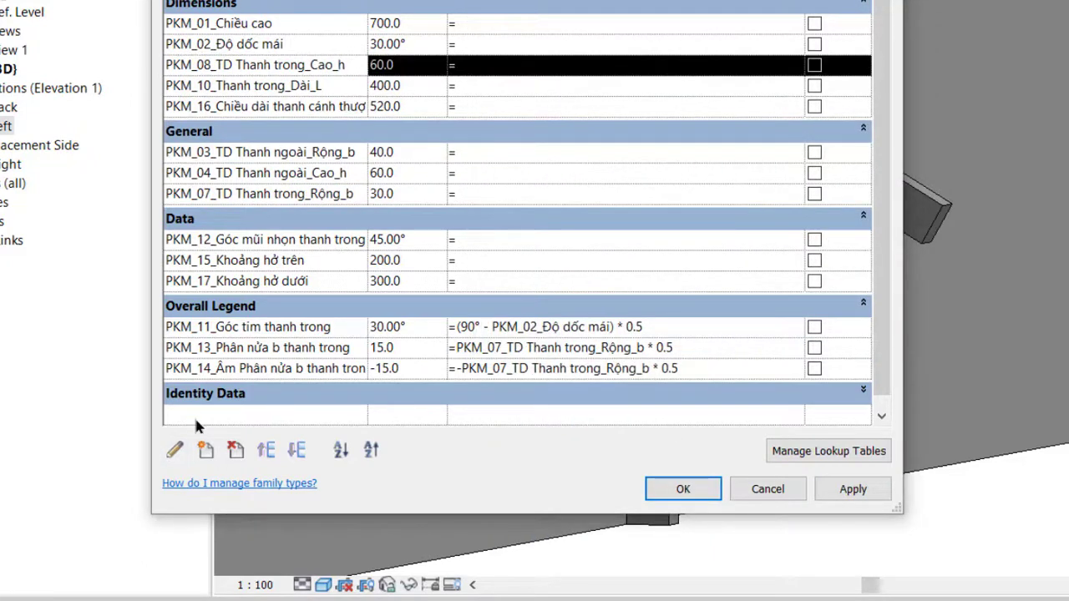
pyautogui.click(175, 449)
pyautogui.click(634, 192)
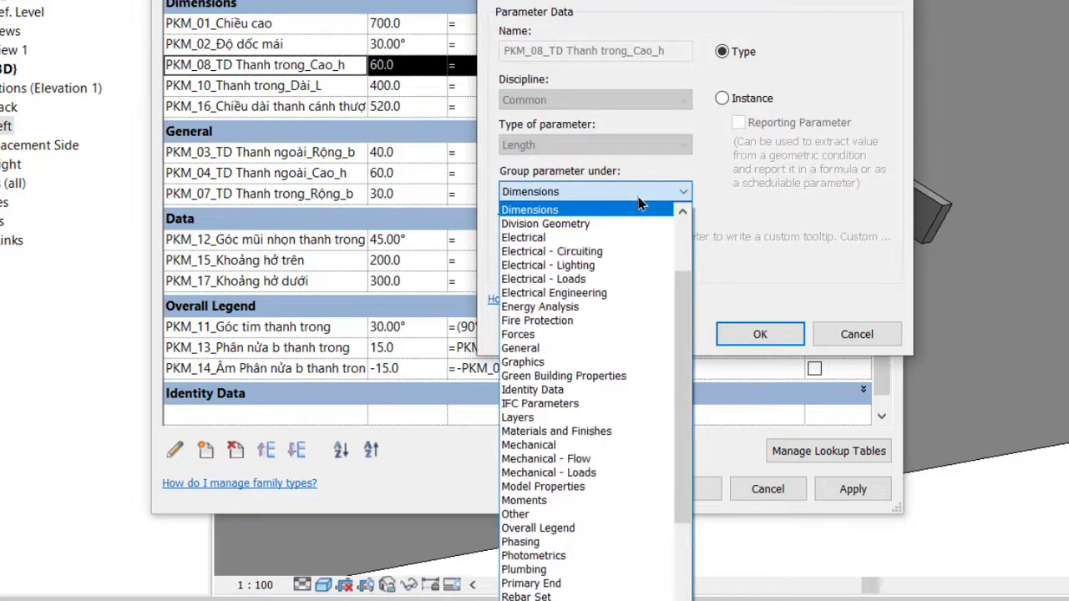
pyautogui.click(559, 349)
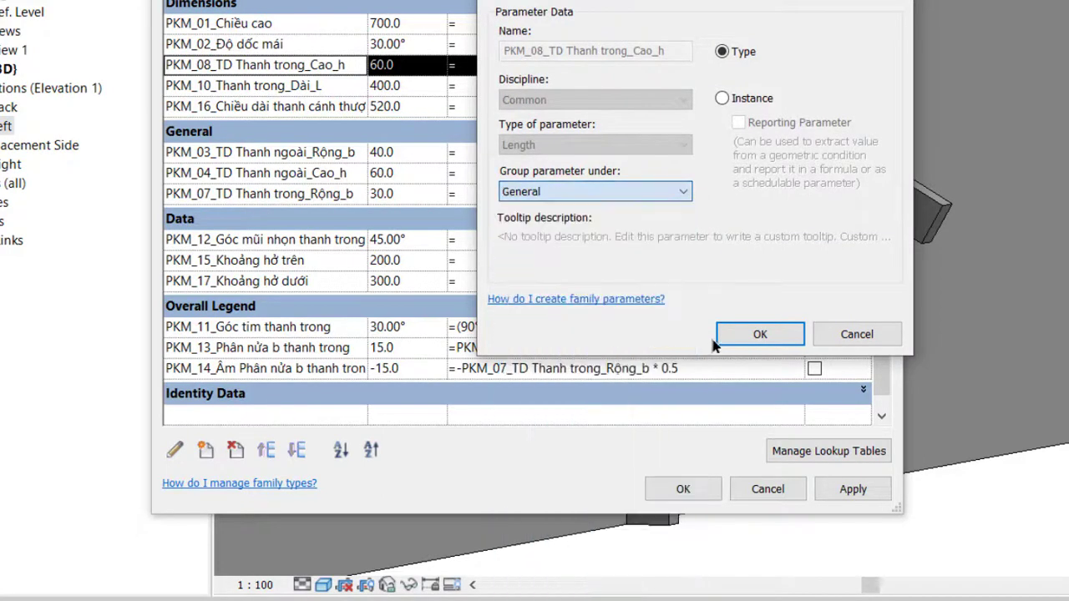
pyautogui.click(760, 334)
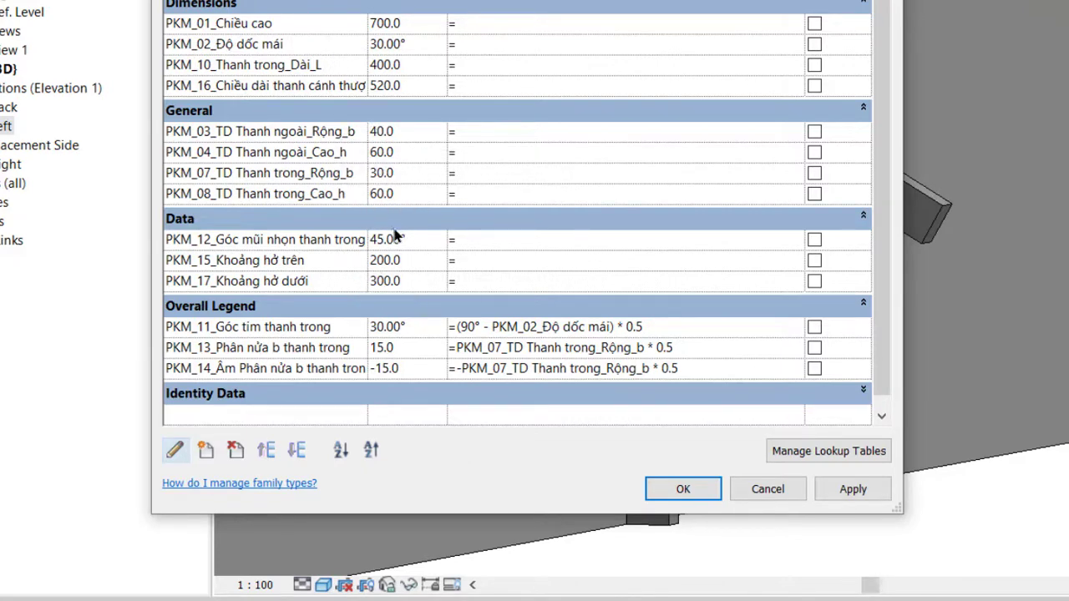
# - Change the PKM_16_Chiều dài thanh cánh thượng value from 520 to 600
pyautogui.click(416, 24)
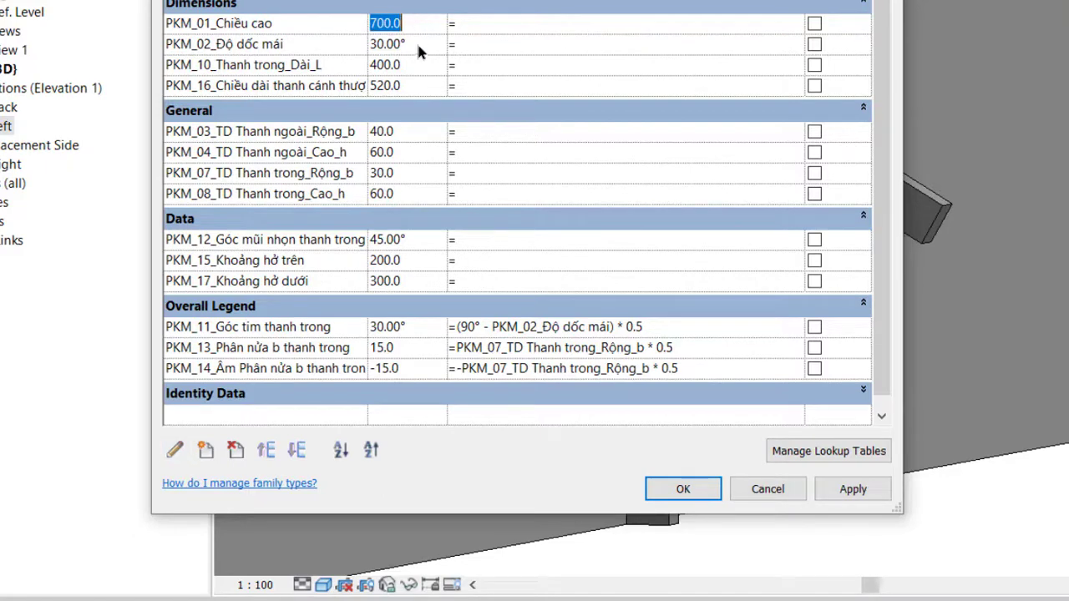
pyautogui.click(419, 47)
pyautogui.click(419, 62)
pyautogui.click(423, 86)
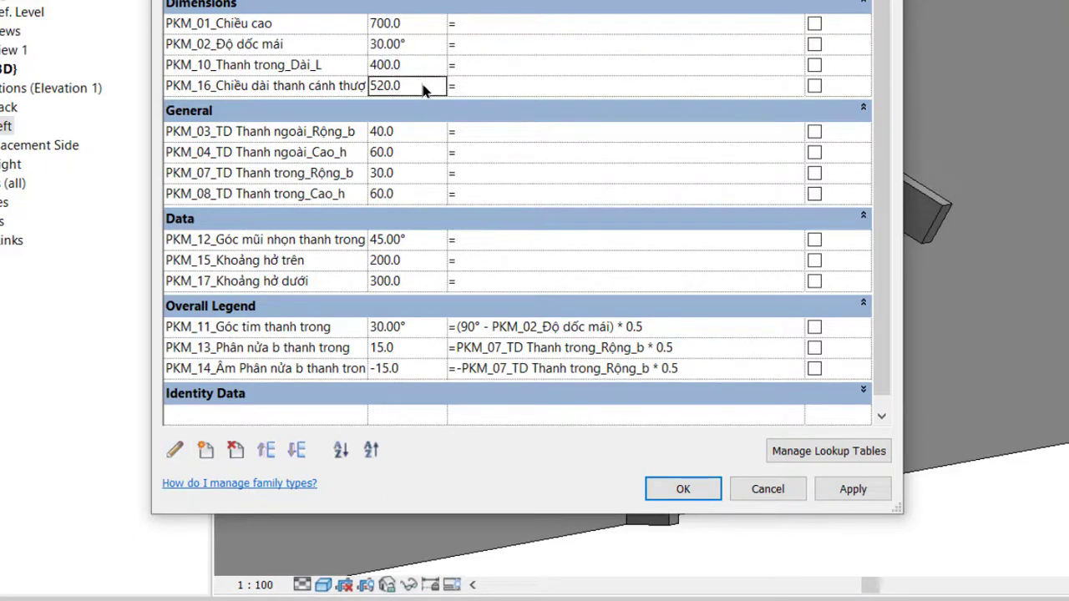
pyautogui.click(424, 88)
pyautogui.write('600')
pyautogui.click(420, 130)
# - Step through the PKM_04, 07, 08, 12, 15 and 17 values to check them
pyautogui.click(411, 153)
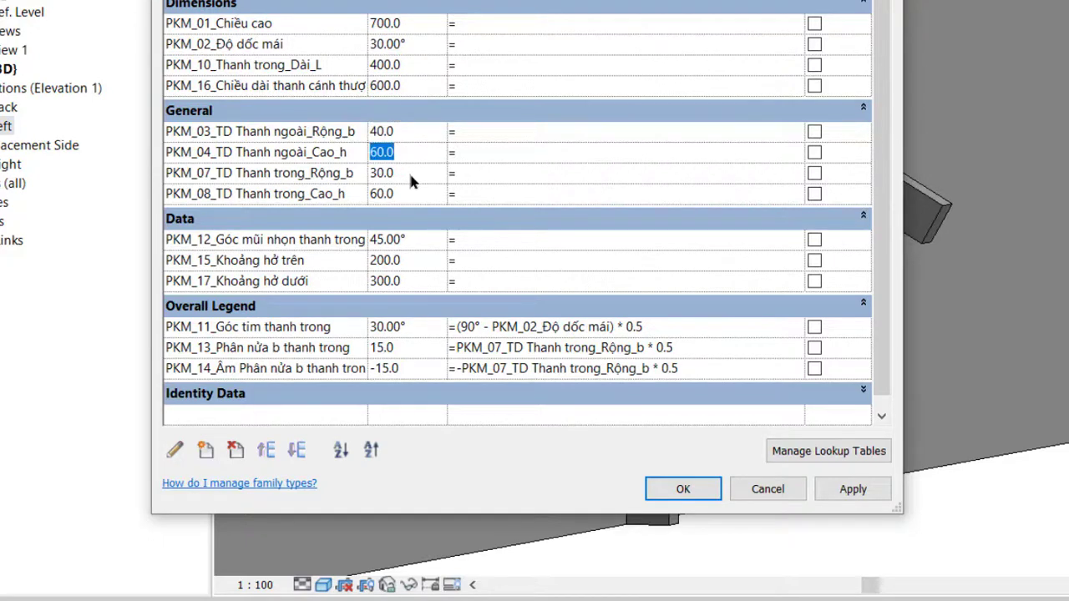
pyautogui.click(409, 175)
pyautogui.click(409, 194)
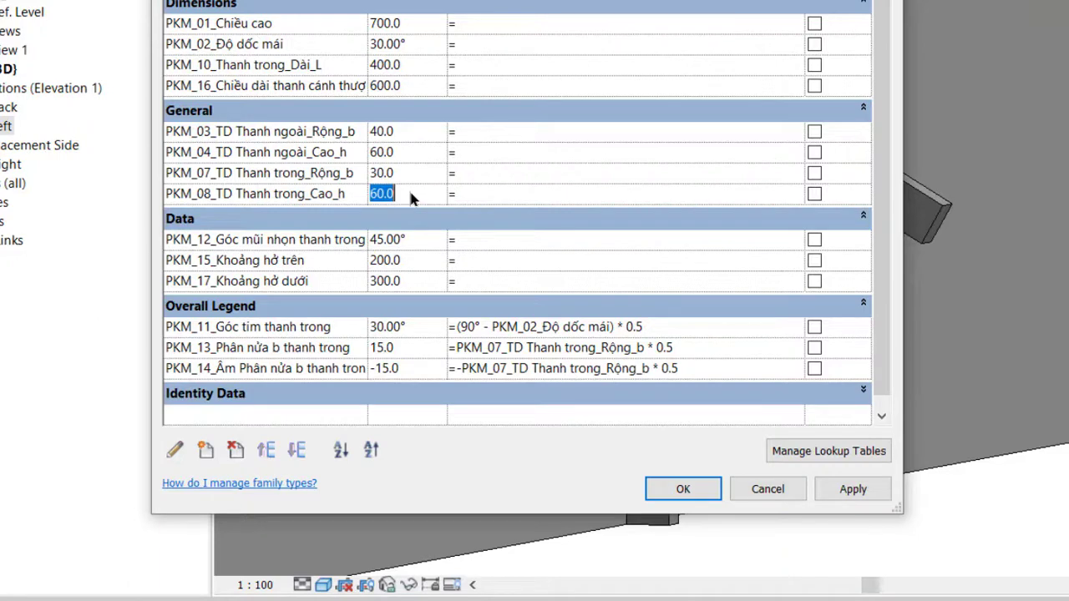
pyautogui.click(425, 237)
pyautogui.click(417, 259)
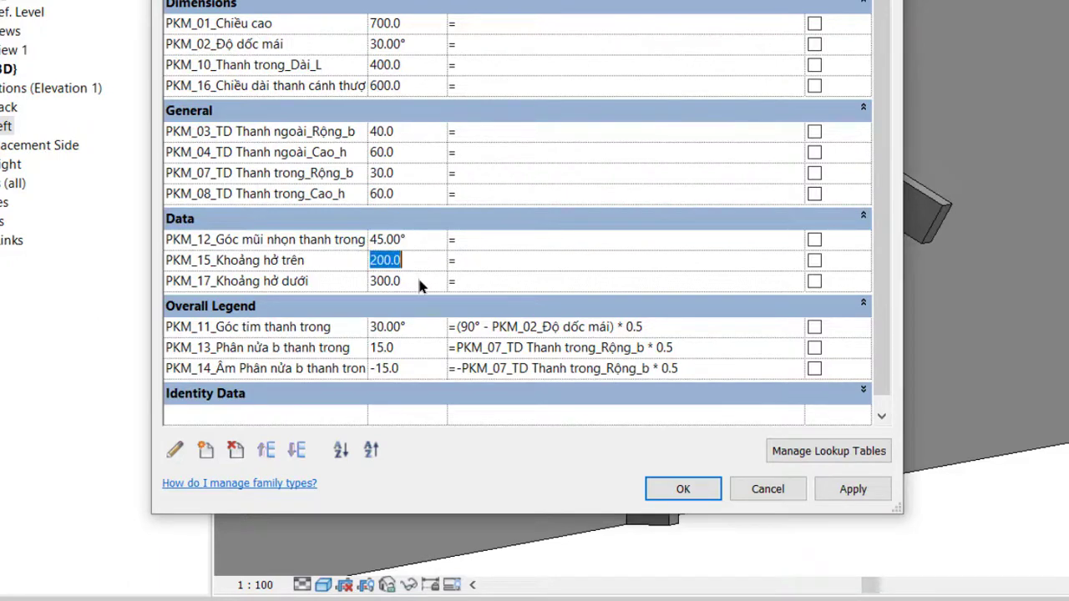
pyautogui.click(416, 279)
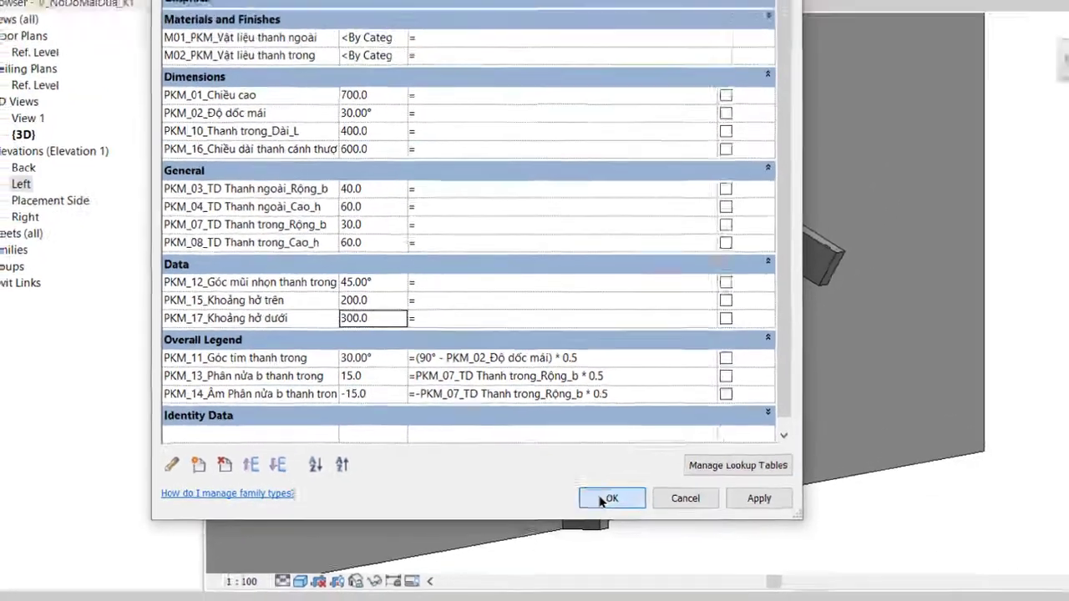
# - Apply the family type changes, hide Walls, Dimensions and Reference Planes in View 1, and save
pyautogui.click(666, 482)
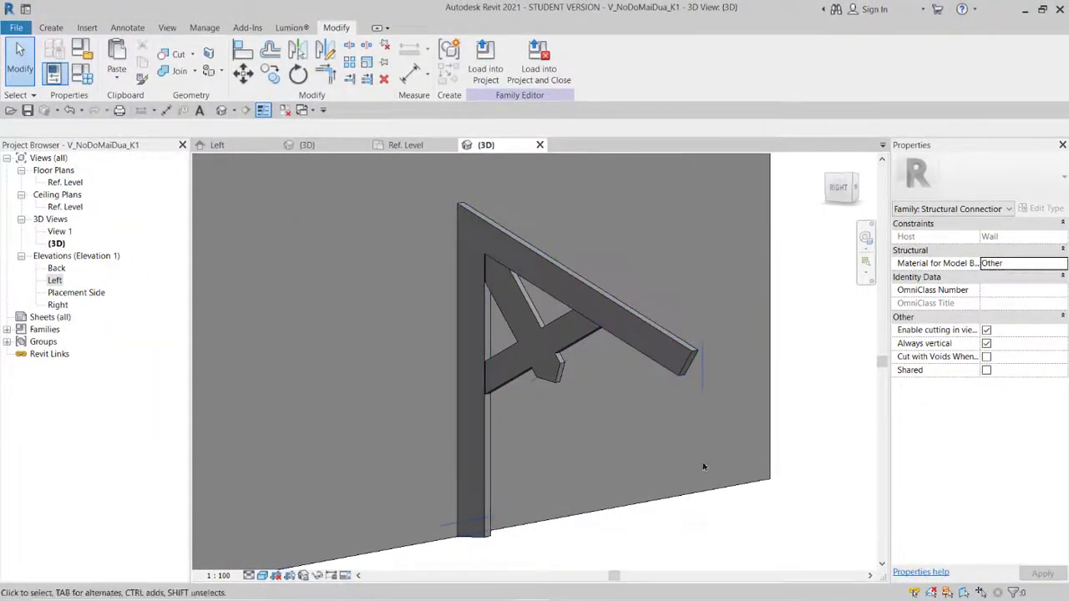
pyautogui.scroll(-2, 708, 451)
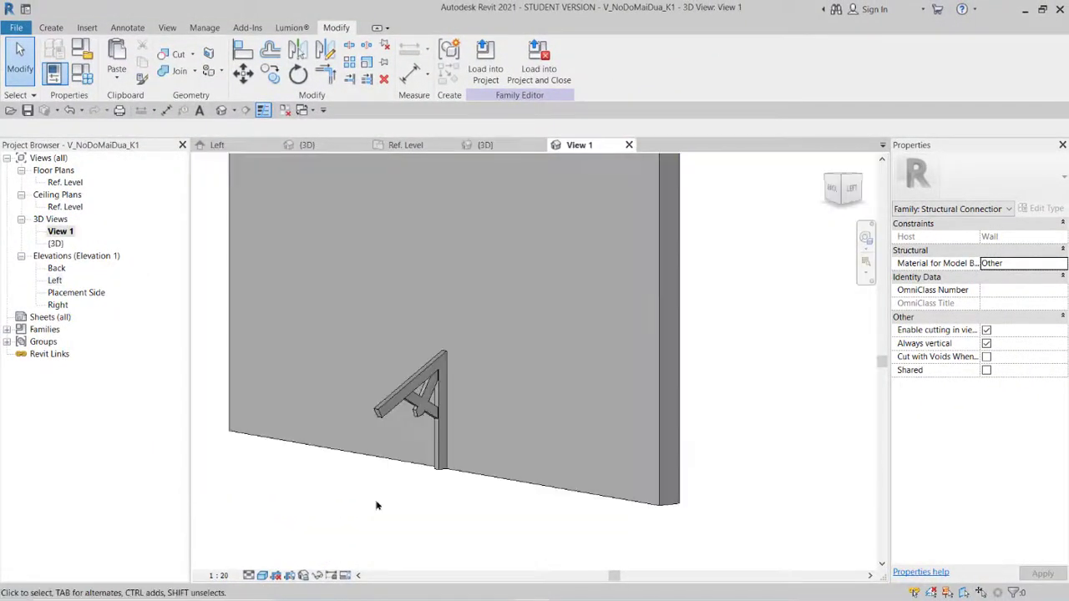
pyautogui.press('v')
pyautogui.press('g')
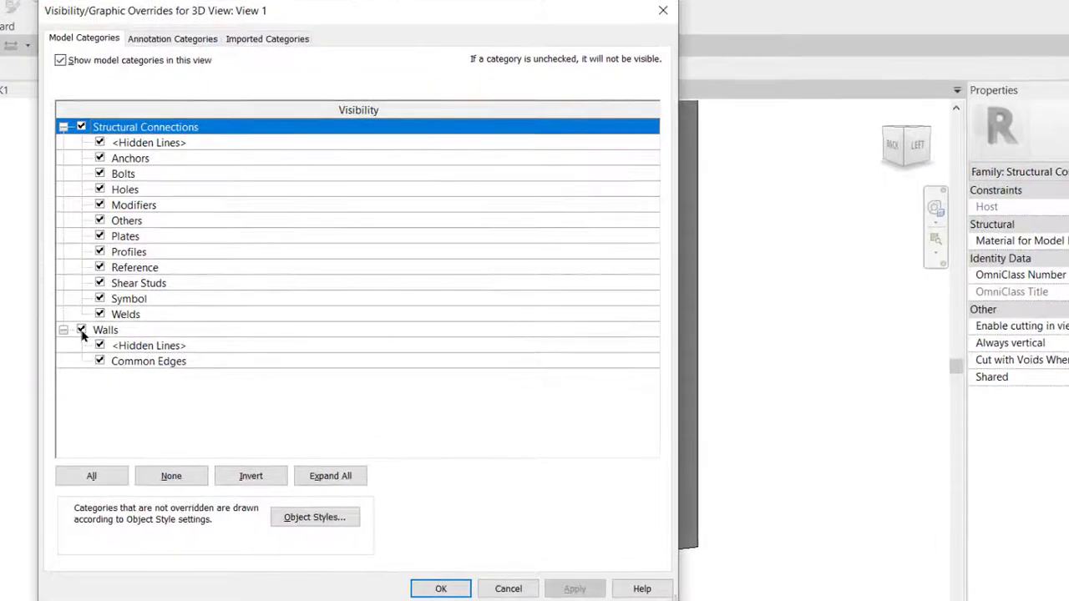
pyautogui.click(81, 330)
pyautogui.click(174, 39)
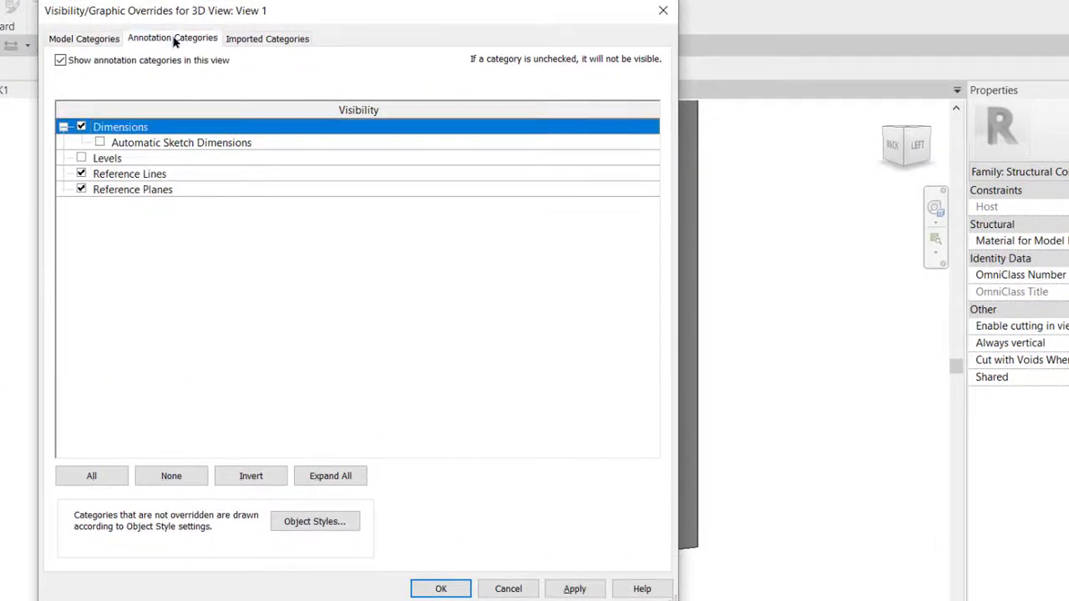
pyautogui.click(81, 127)
pyautogui.click(81, 190)
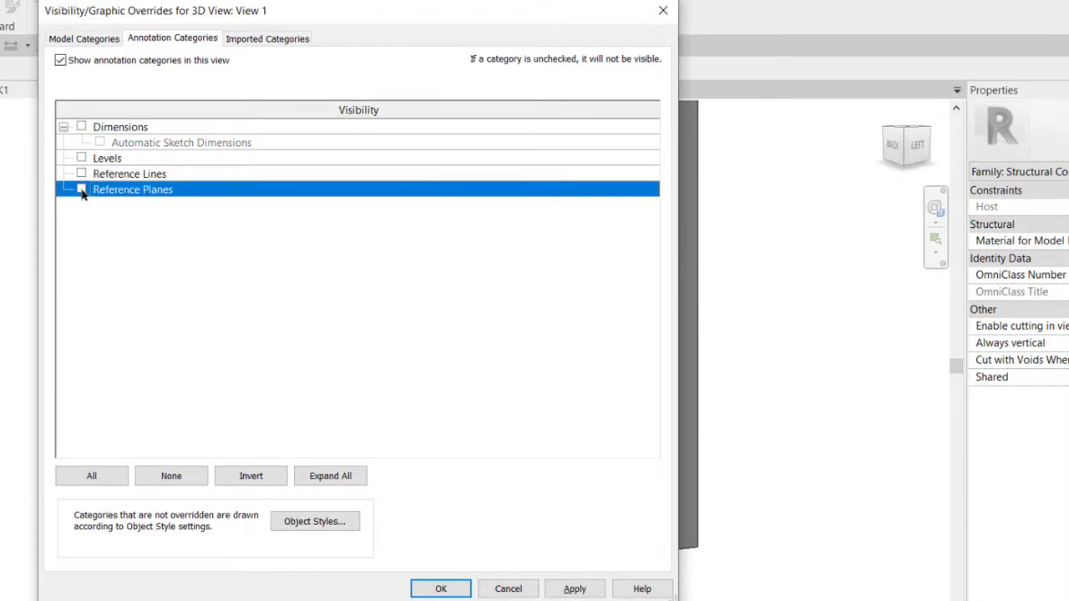
pyautogui.click(441, 588)
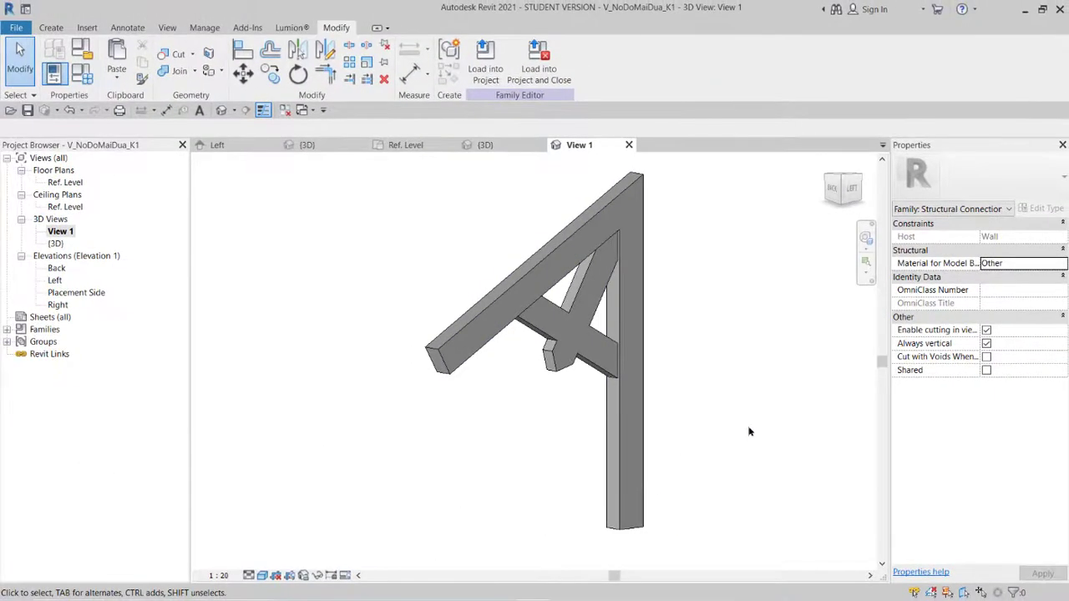
pyautogui.click(26, 110)
# - Purge unused items from the family twice
pyautogui.click(204, 28)
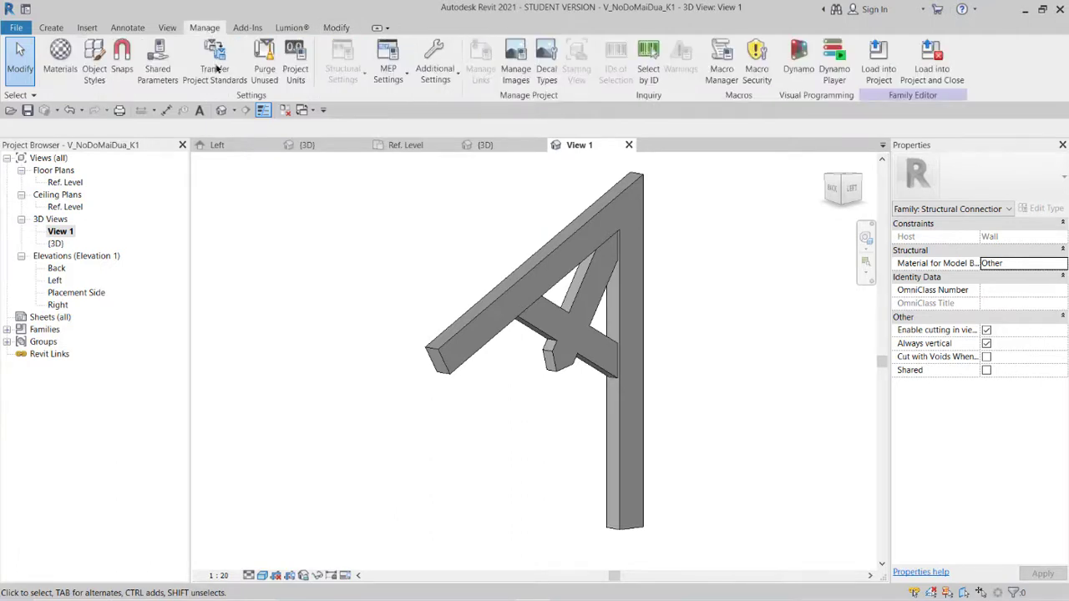
pyautogui.click(270, 79)
pyautogui.click(565, 493)
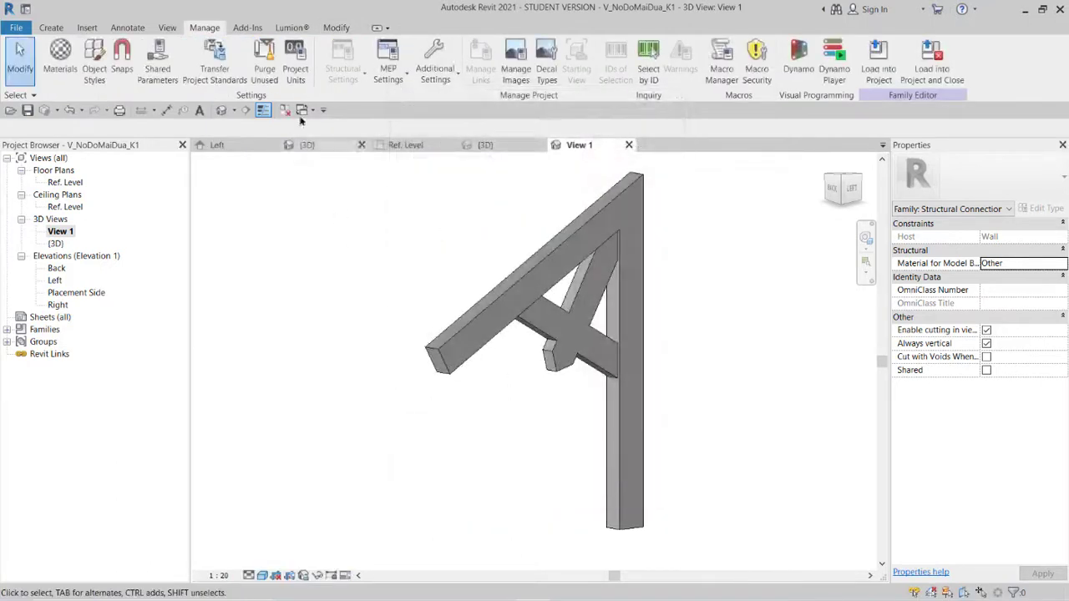
pyautogui.click(265, 66)
pyautogui.click(568, 494)
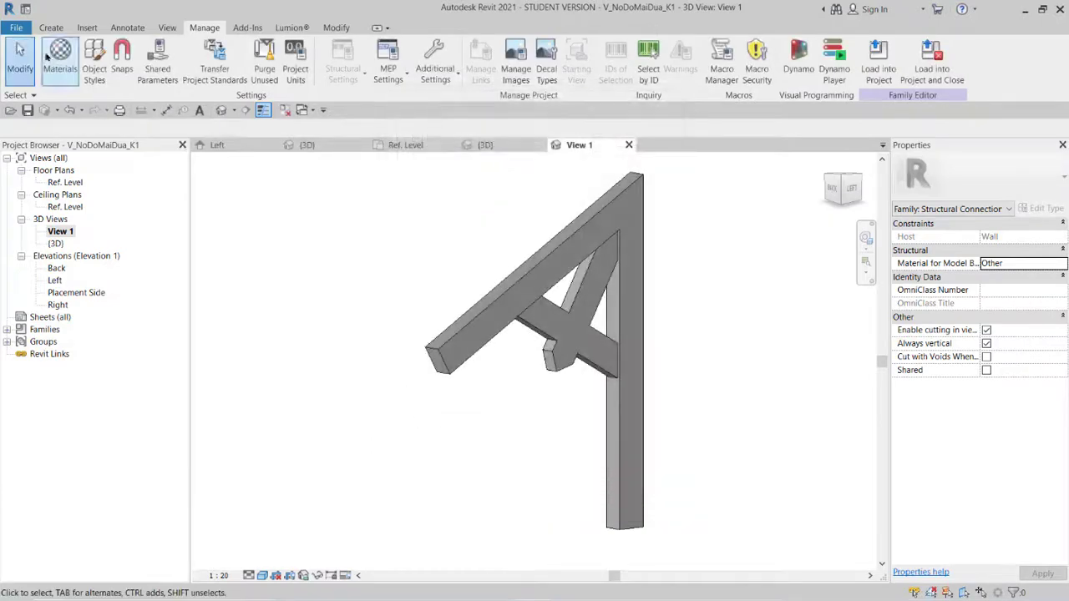
# - Save a temporary copy of the family as 'tam'
pyautogui.click(22, 31)
pyautogui.moveTo(50, 208)
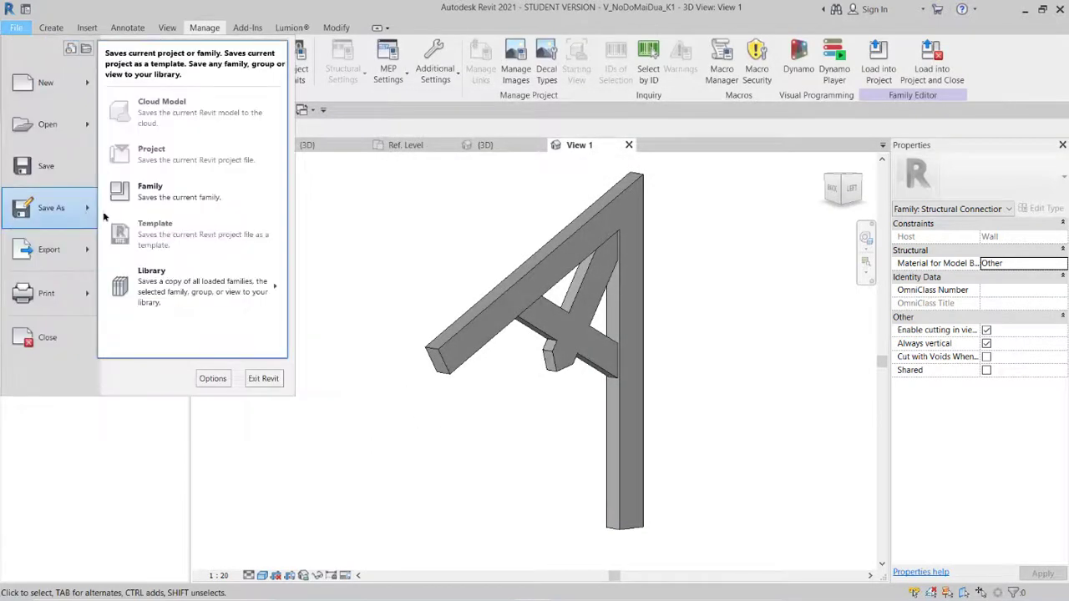
pyautogui.click(162, 201)
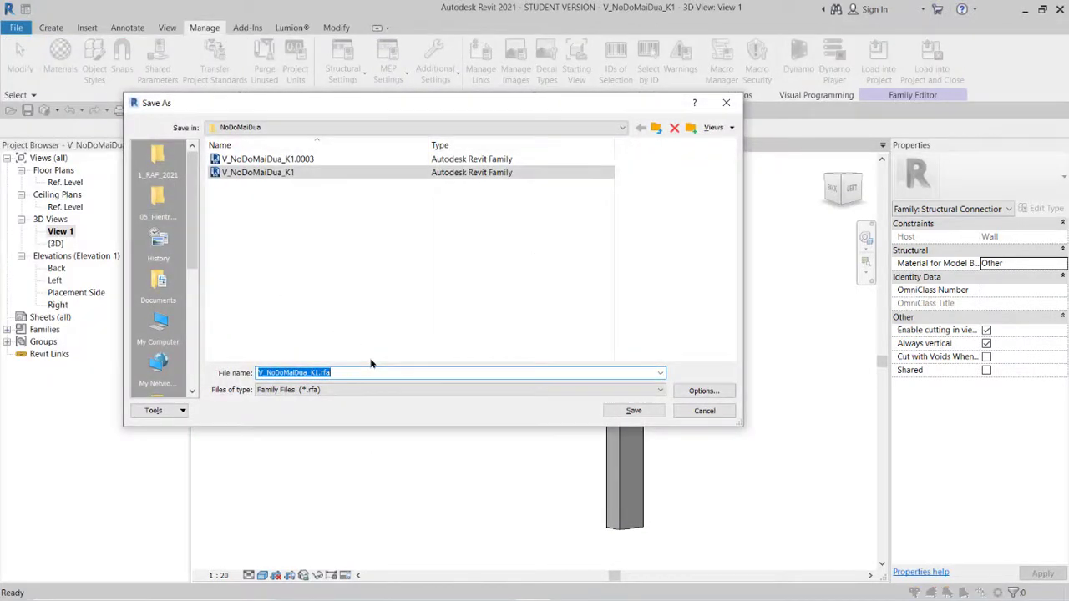
pyautogui.write('tam')
pyautogui.click(634, 410)
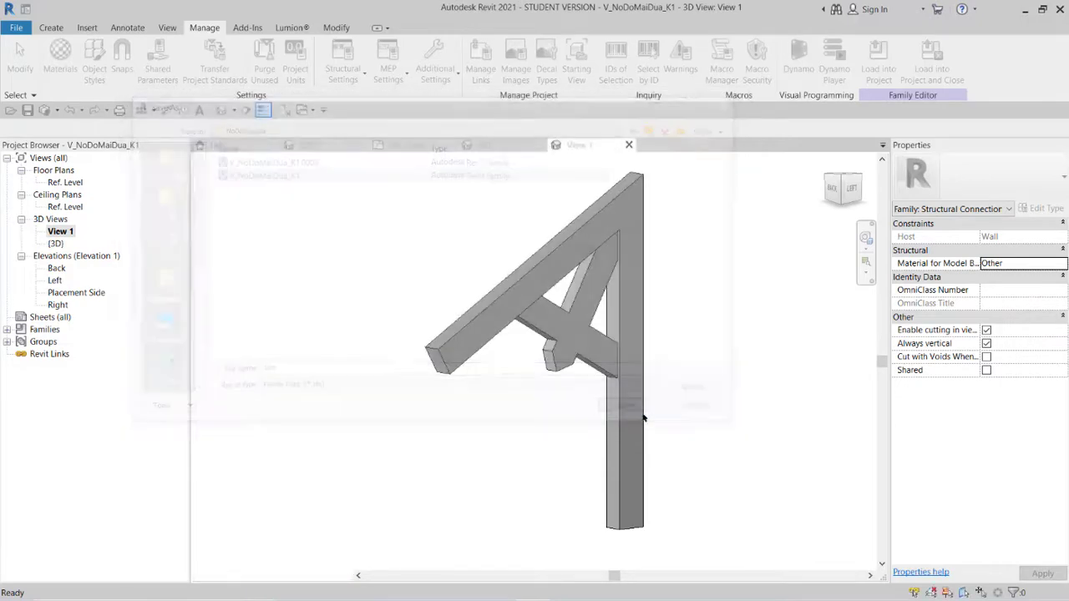
# - Save the family over V_NoDoMaiDua_K1.rfa, then preview the tam file without opening it
pyautogui.click(21, 29)
pyautogui.moveTo(50, 208)
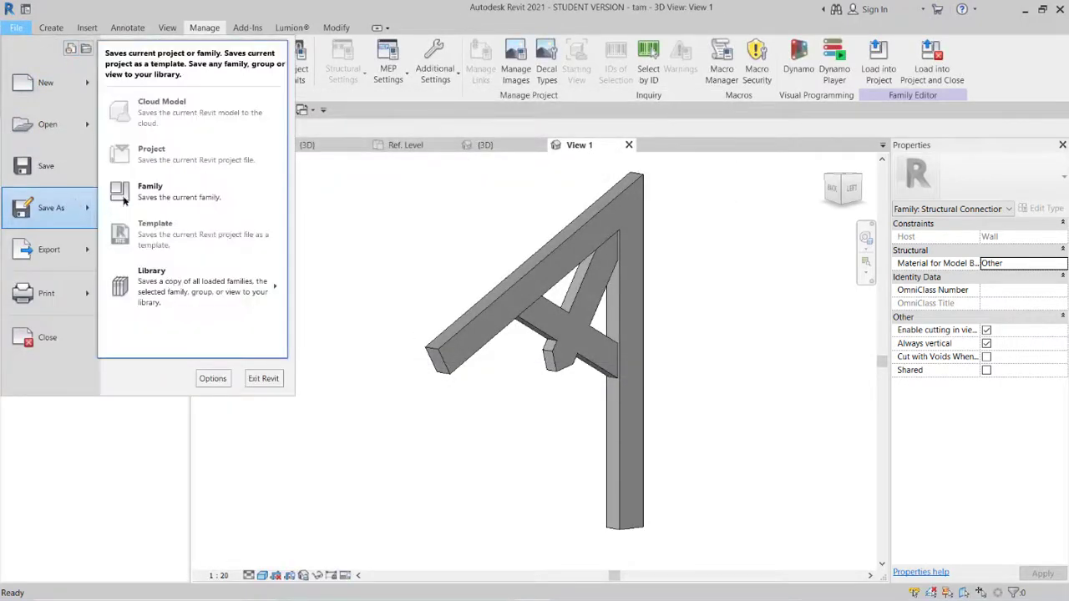
pyautogui.click(149, 185)
pyautogui.click(272, 186)
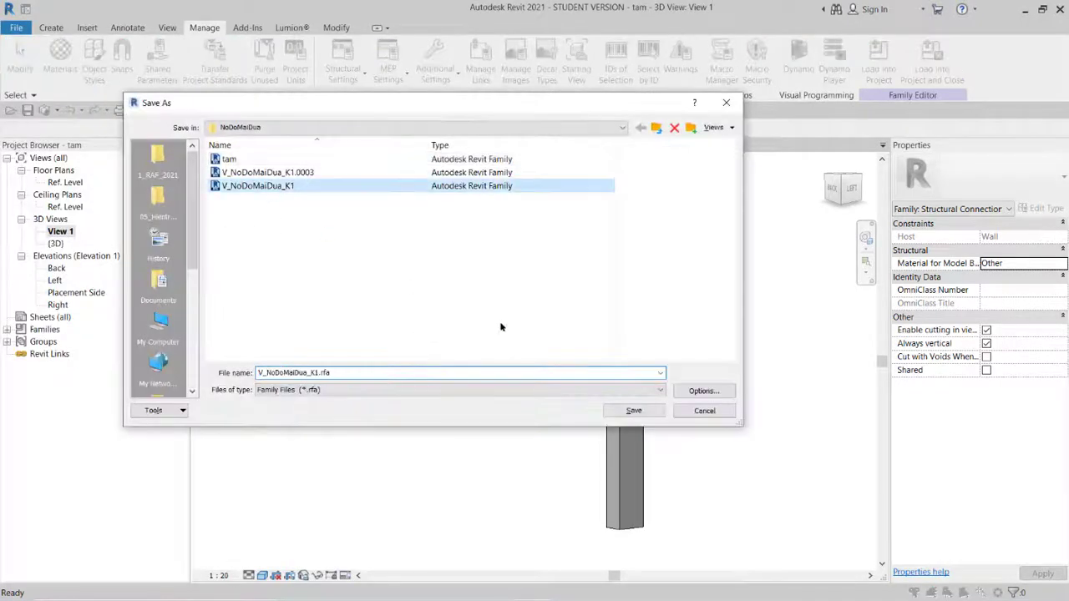
pyautogui.click(634, 410)
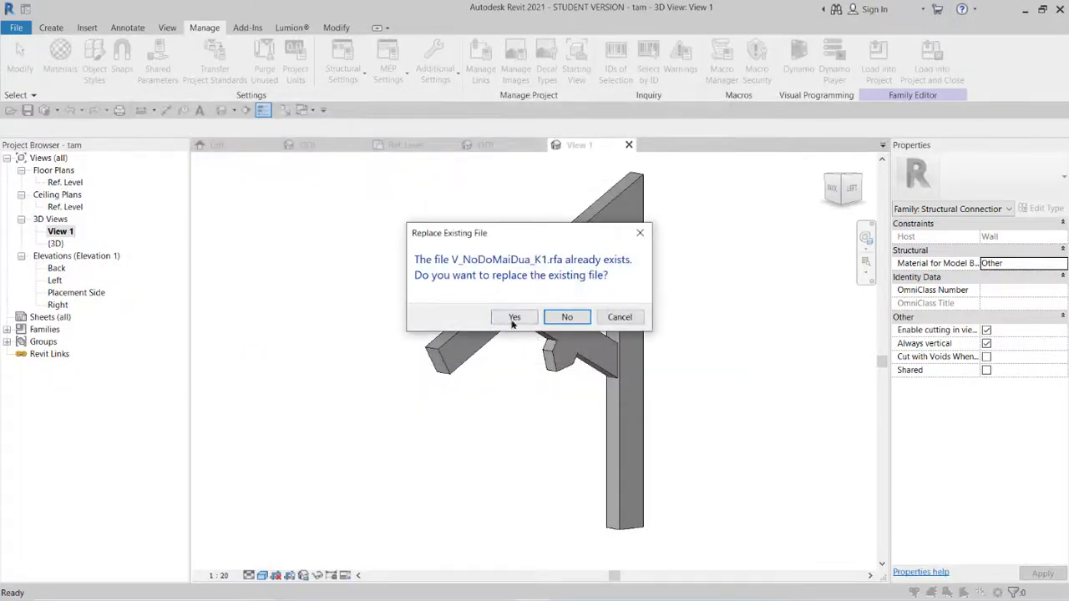
pyautogui.click(513, 322)
pyautogui.hotkey('ctrl', 'o')
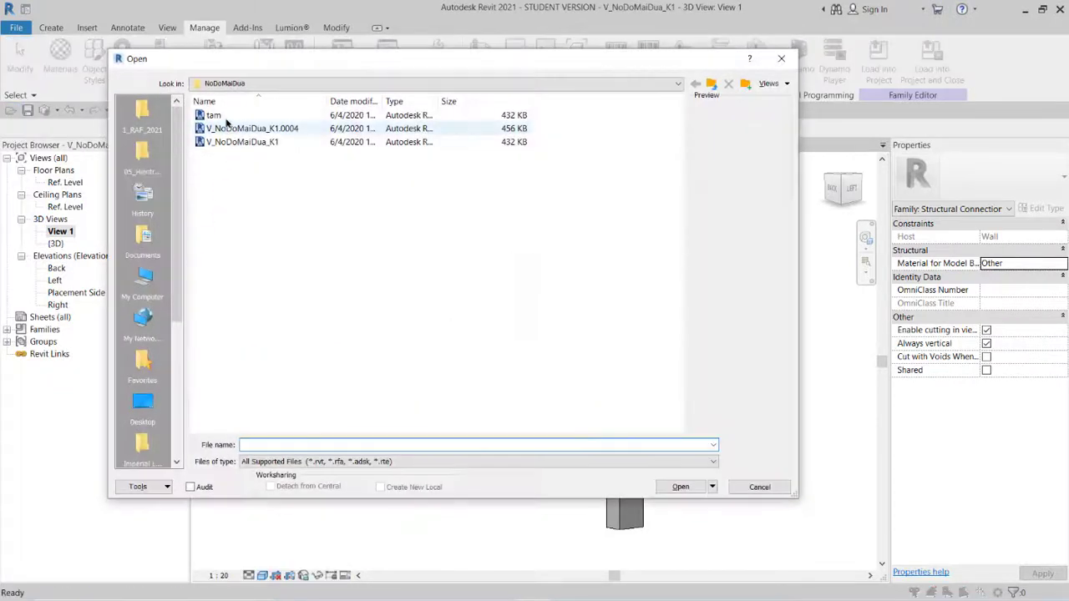
pyautogui.click(214, 115)
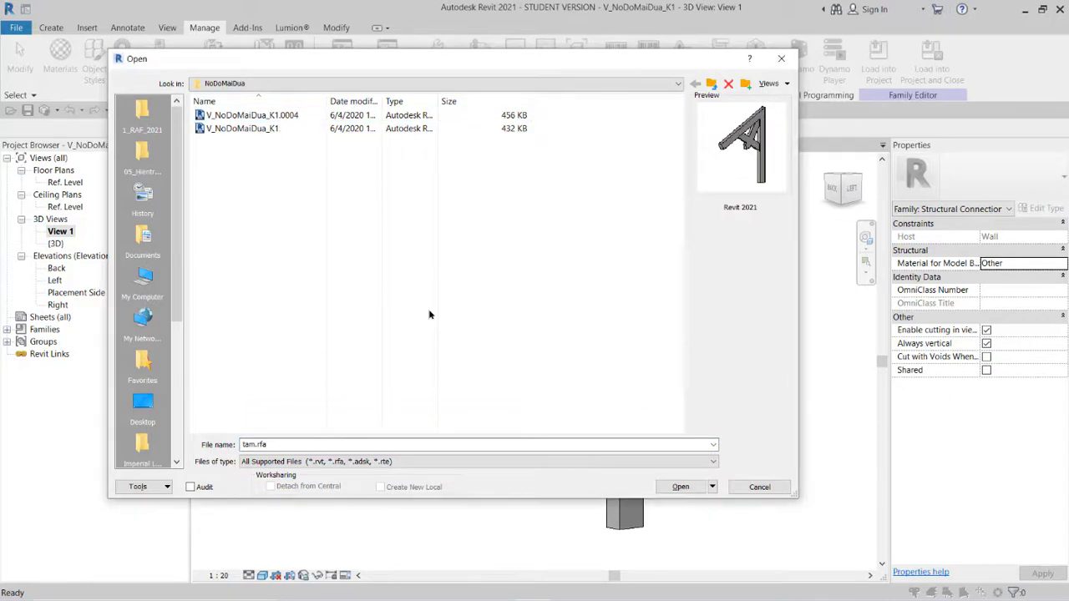
pyautogui.click(781, 58)
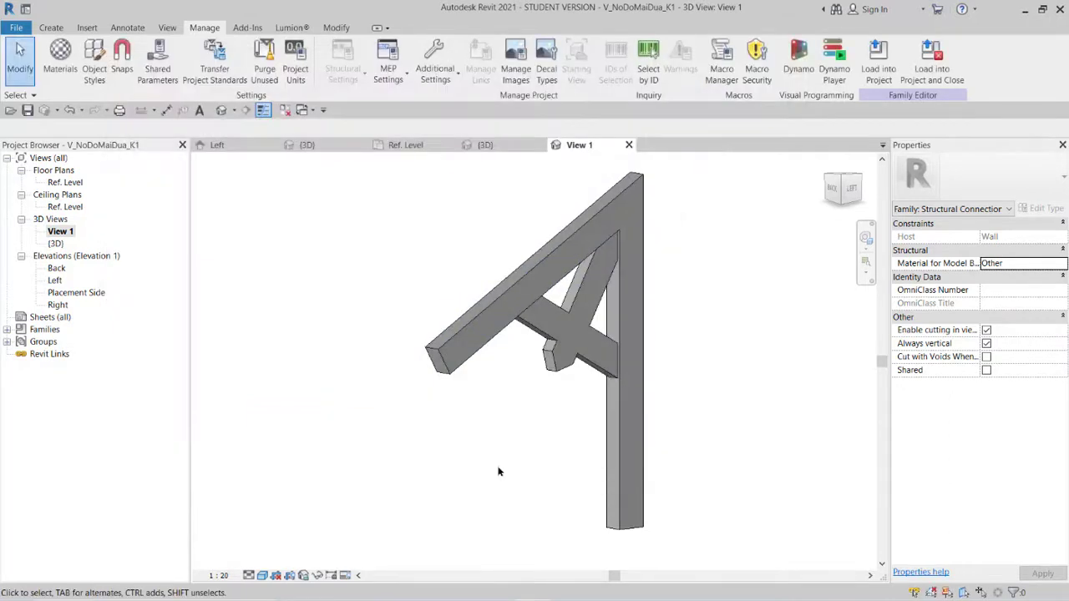